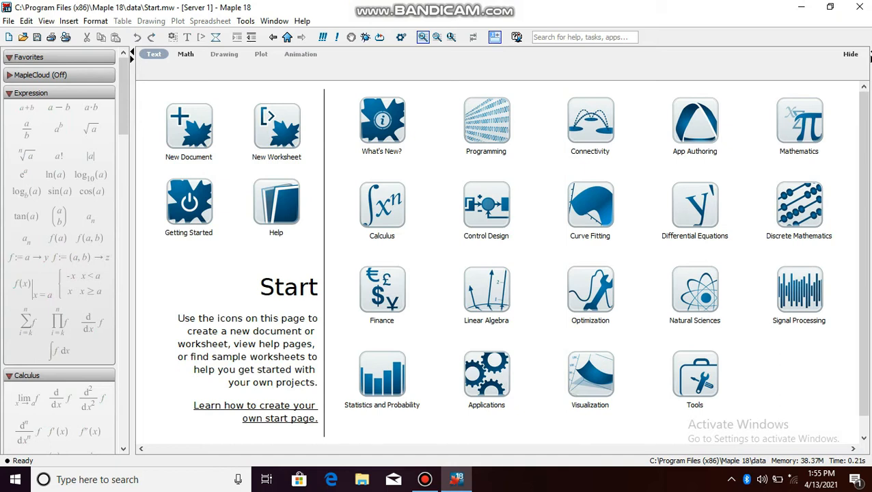
Create a new worksheet and evaluate the sum (a) + (b).
left_click(276, 130)
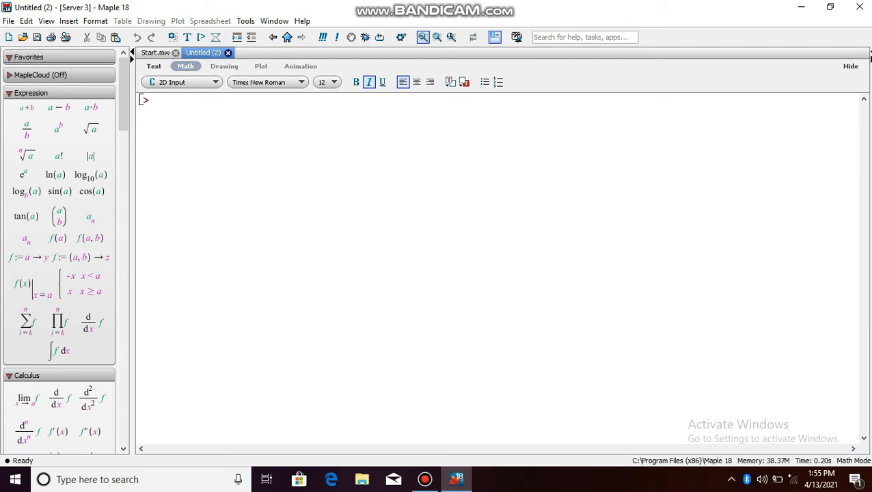
type("(a) ")
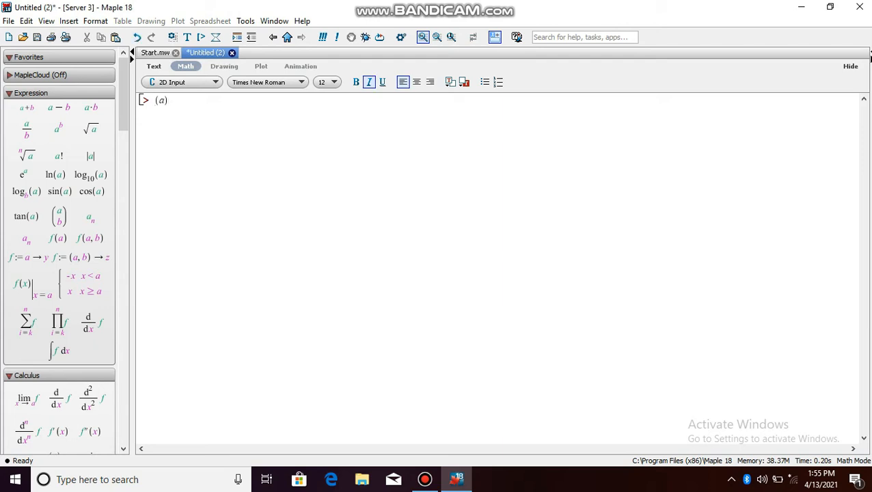
type("+ (b)")
key("Return")
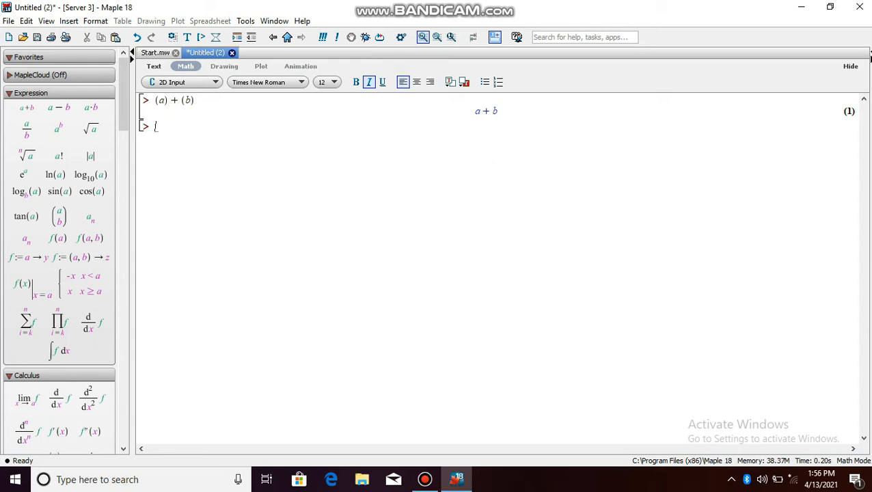
Evaluate the difference (a)-(b) on the next worksheet line.
type("(a)-")
type("(b)")
key("Return")
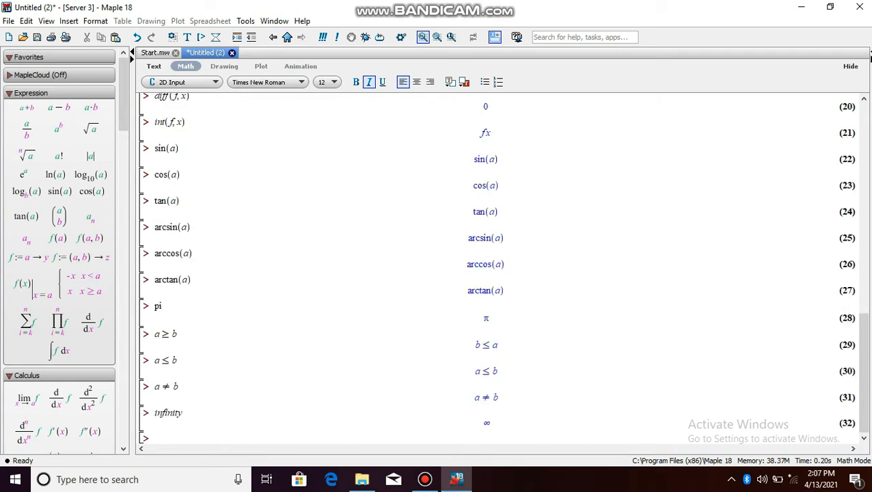
Plot the function x sin(1/x) for x from -1/2 to 1/2.
type("plot(x sin(")
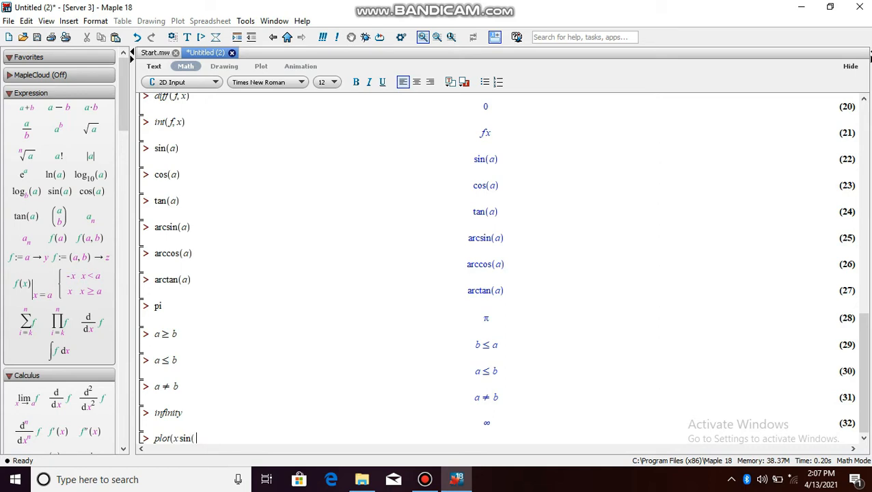
type("1/x")
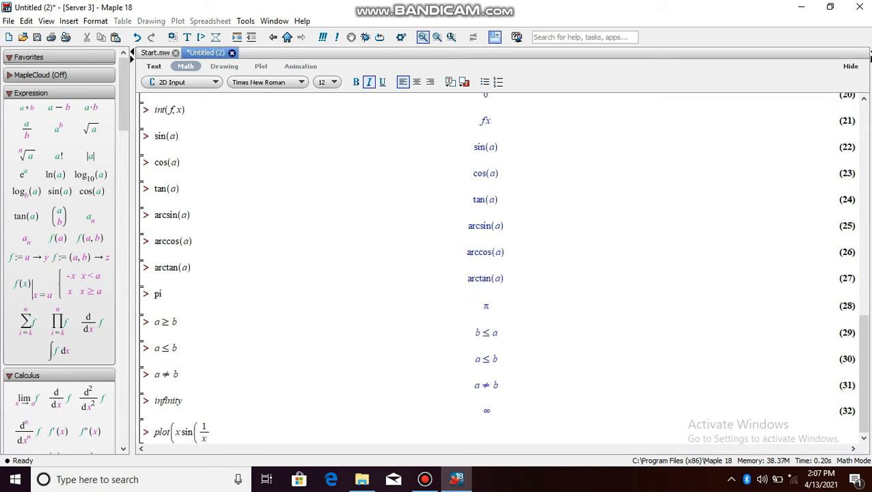
key("Right")
type(")), x=-1/2")
key("Right")
type(".. 1")
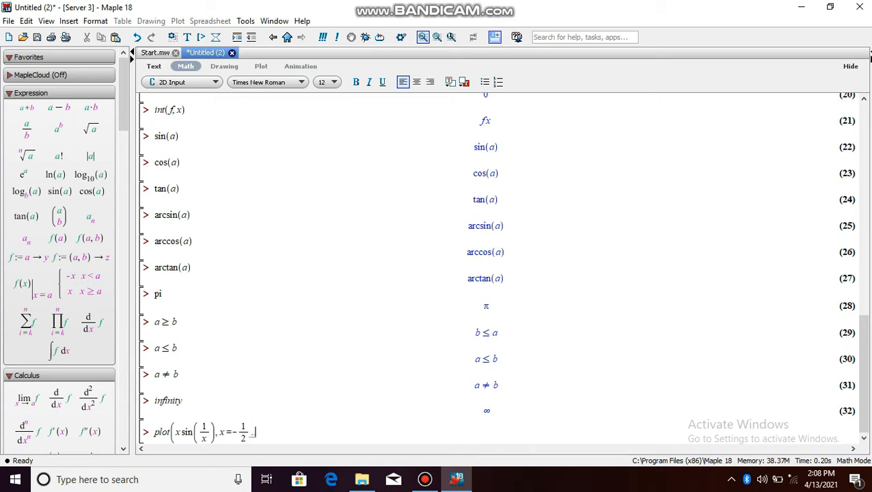
type("/2")
key("Right")
type(")")
key("Return")
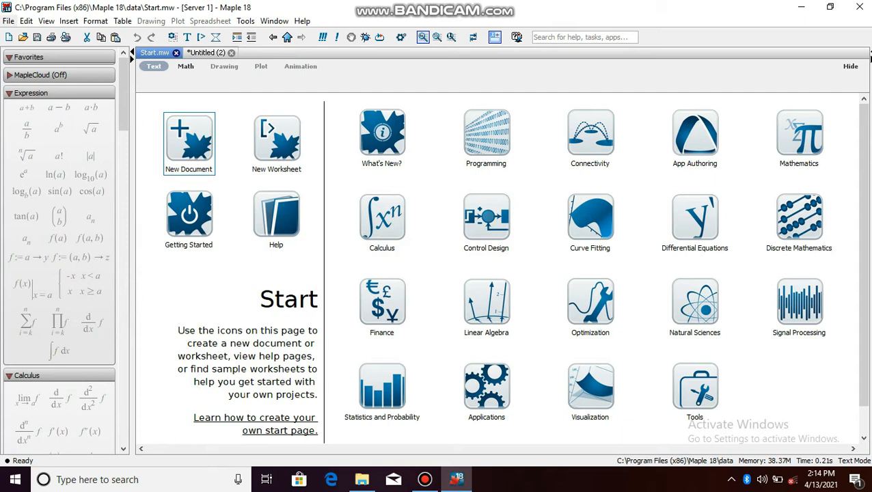
Create a new document and write the text "jika terdapat polynom yaitu 4x^2+2x-5. buatlah grafik dari polinom tersebut!".
key("ctrl+n")
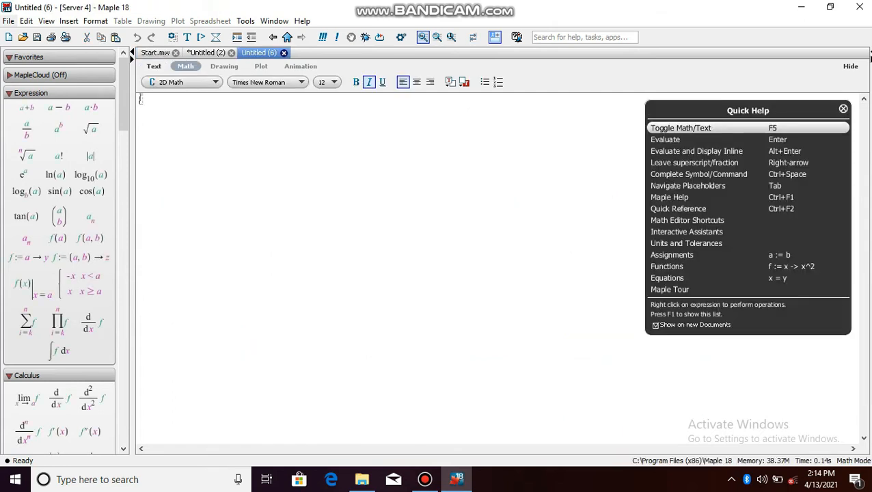
key("F5")
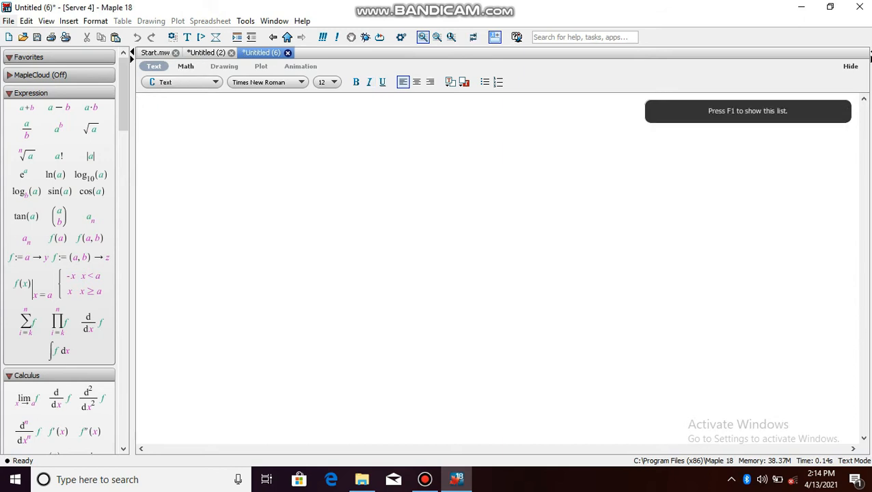
type("jika terdapat")
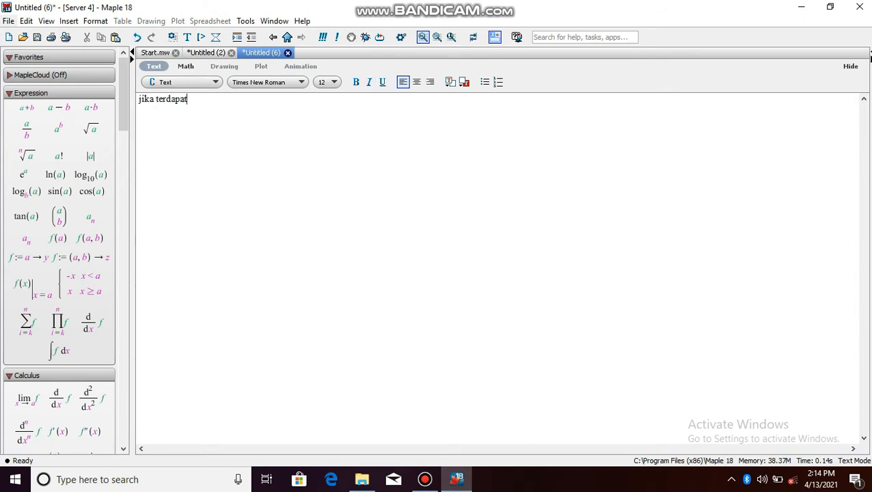
type(" polynom yaitu 4x^2")
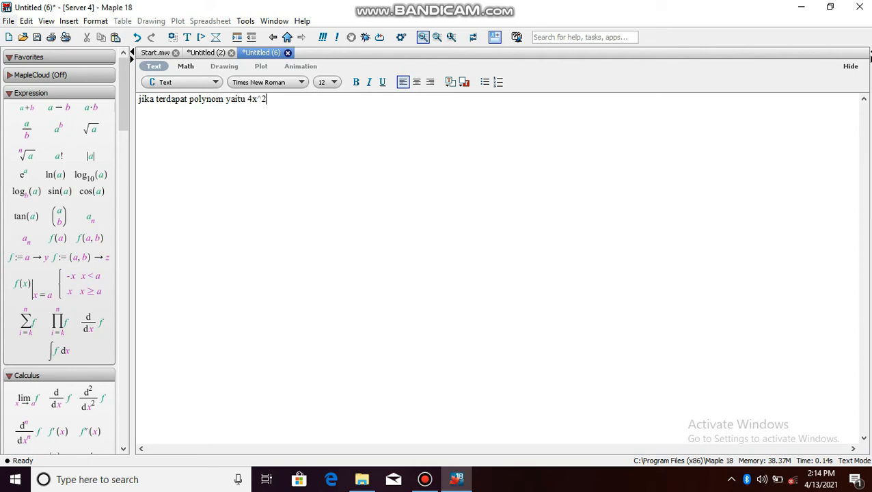
type("+2x-5. buatlah grafik")
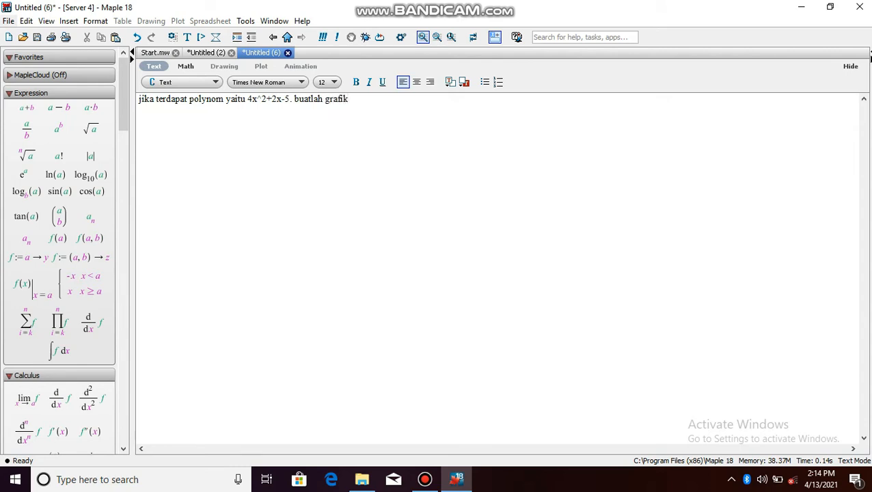
type(" dari polinom tersebut!")
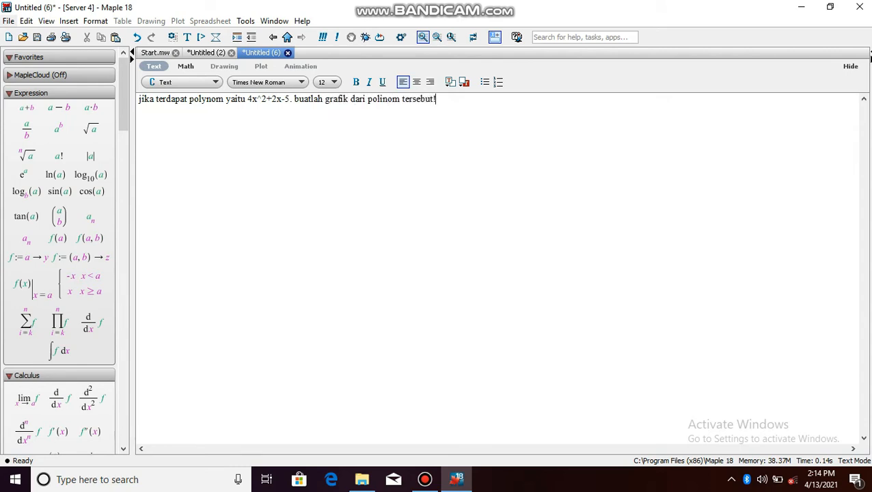
Add an execution group below the problem text and define poly := 4x^2+2x-5.
key("ctrl+j")
type("poly ")
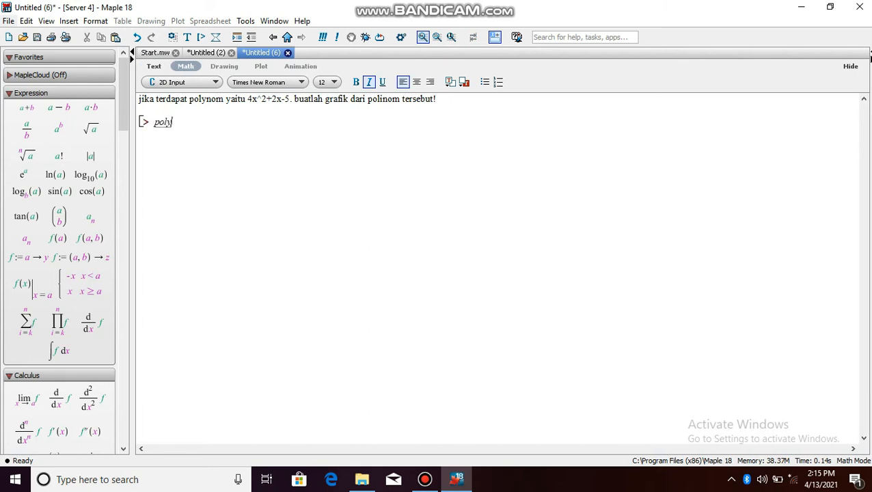
type(":=")
type("4x^2+2x-5")
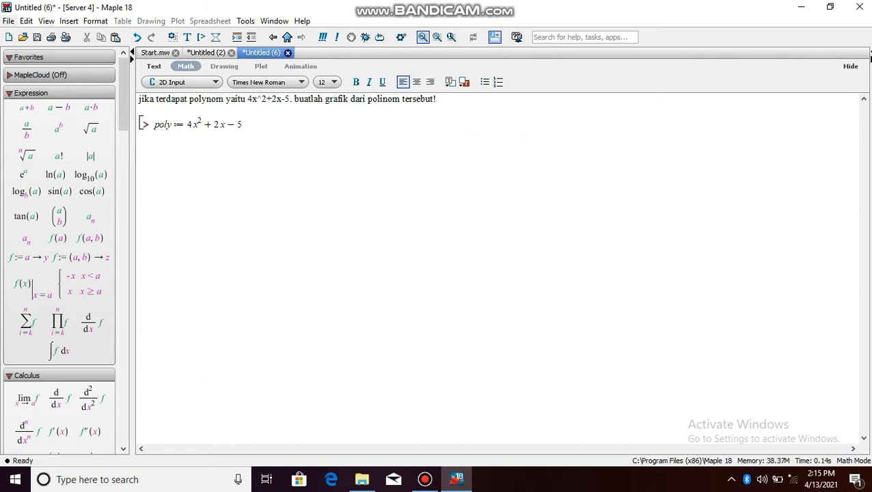
key("Return")
Undo the last entry and delete the polynomial expression assigned to poly.
key("ctrl+z")
key("BackSpace")
key("BackSpace")
key("BackSpace")
key("BackSpace")
key("BackSpace")
key("BackSpace")
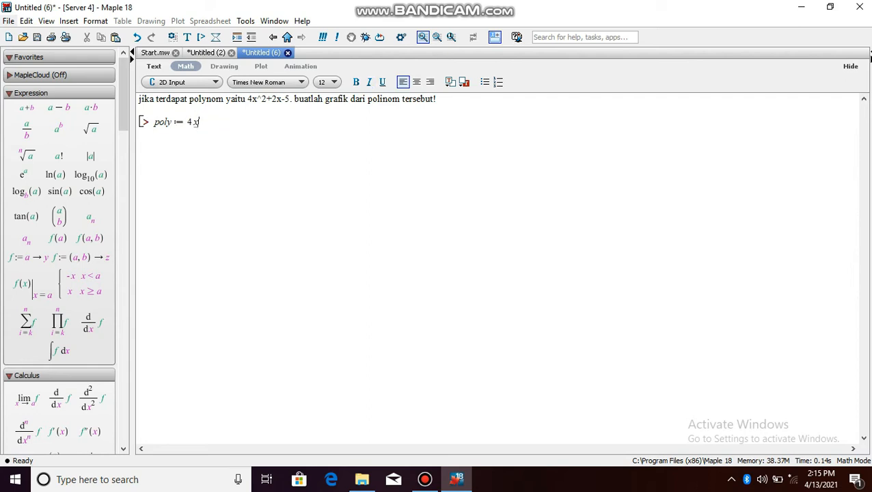
key("BackSpace")
key("BackSpace")
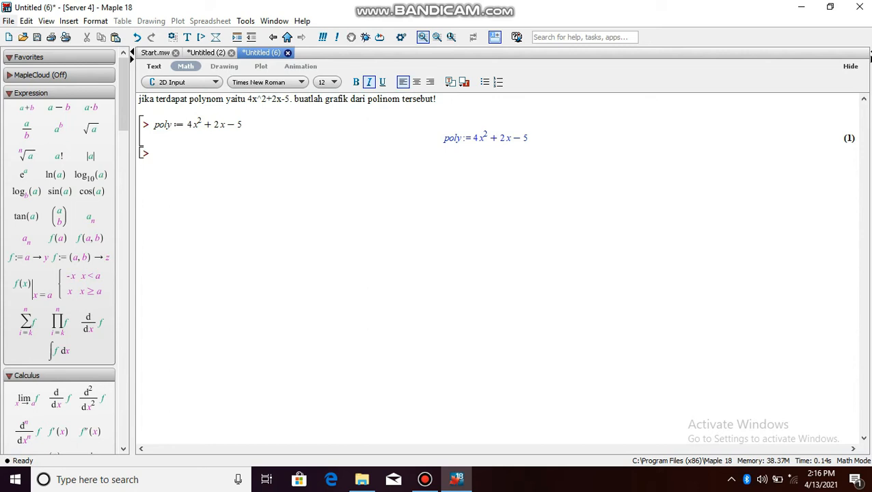
Plot poly for x from -3 to 3.
type("plot(poly, ")
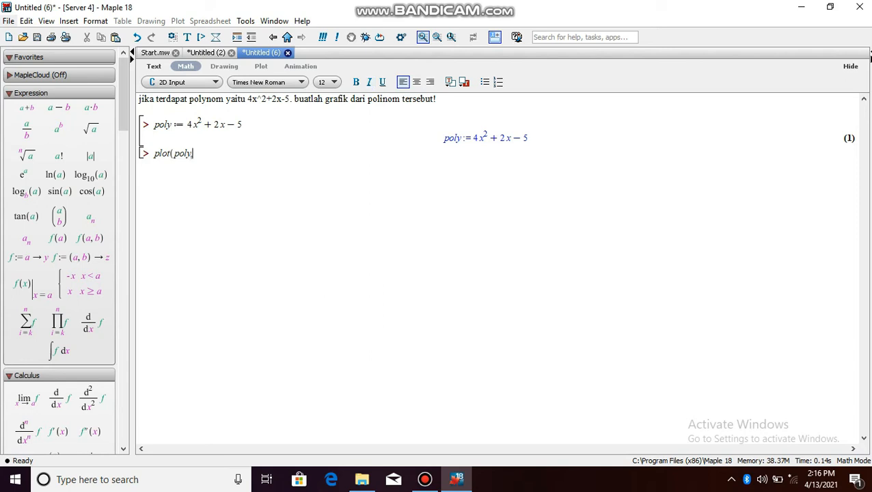
type("x =-")
type("3 ..3)")
key("Return")
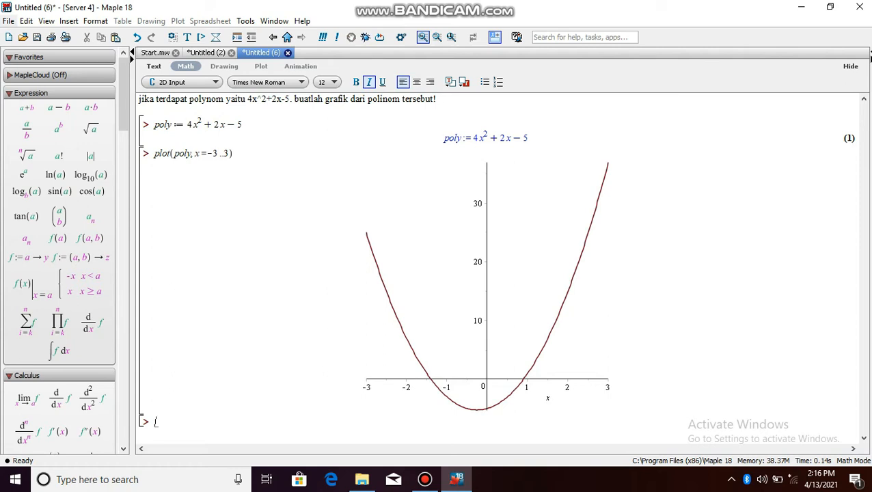
Write the problem text "Turunan pertama fungsi f:=x->(x+2)^3/(1-3*x)^2,#26 adalah" in the new document and start a math line below it.
type("urunan pertama")
type(" fu")
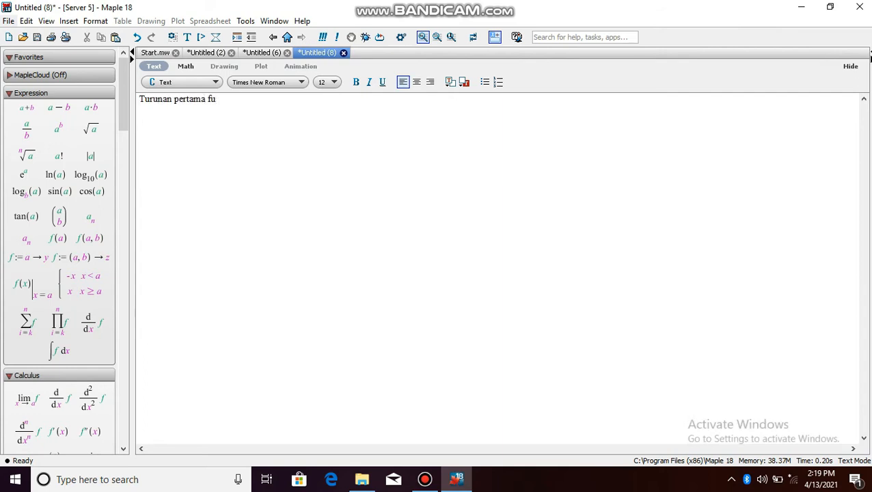
type("ngsi f:=x->(x+2)^3/(1-3*x)^2")
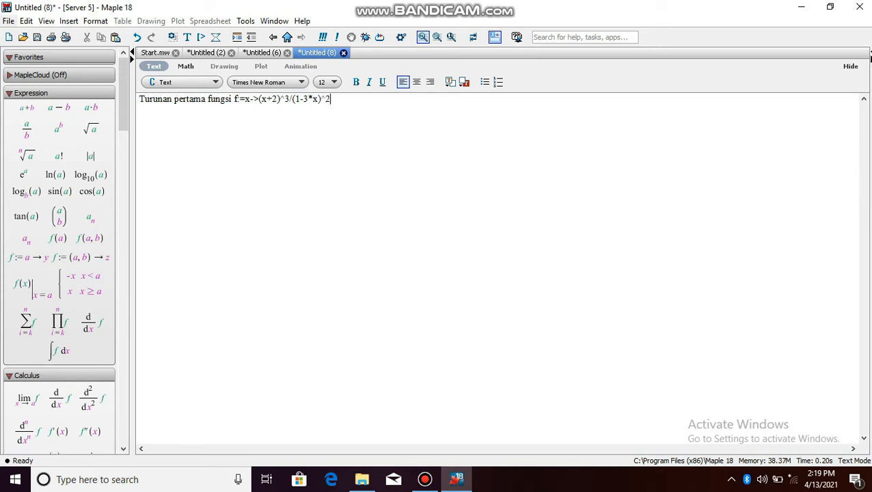
type(",#26 adalah")
key("F5")
key("Return")
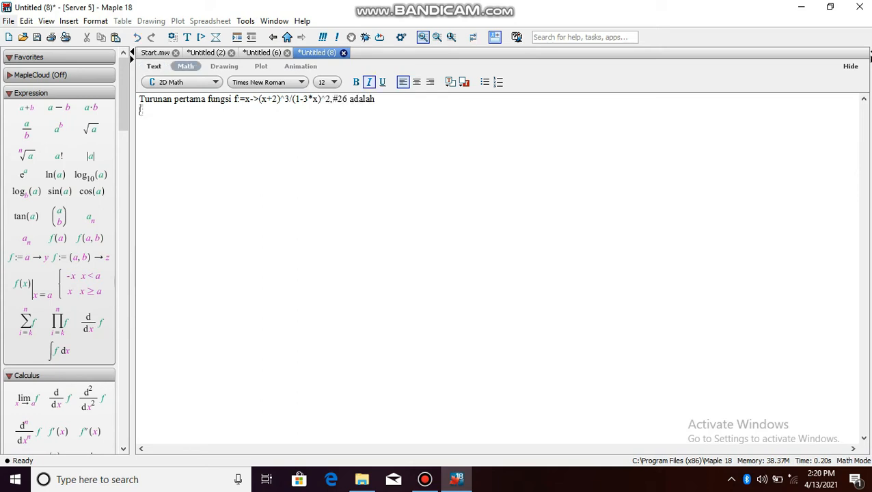
Add an execution group and define the function f := x -> (x+2)^3/(1-3*x)^2.
key("ctrl+j")
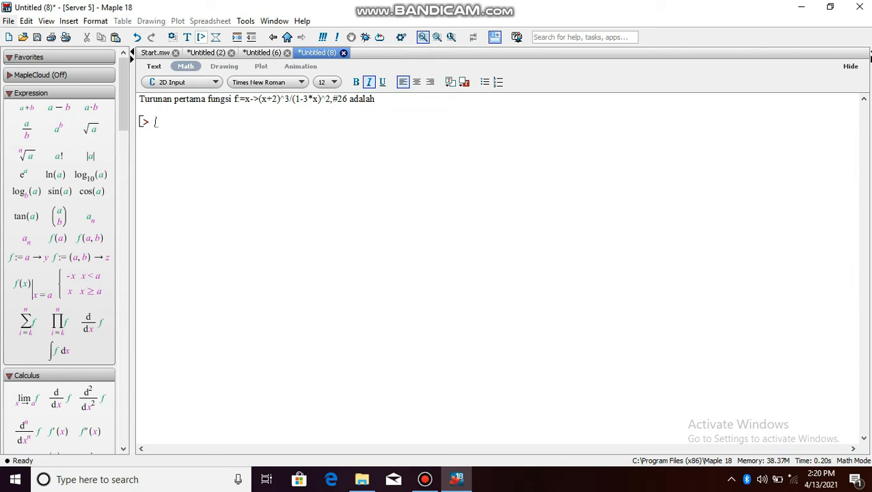
type("f := x -> ")
type("(x + 2)")
type("^3")
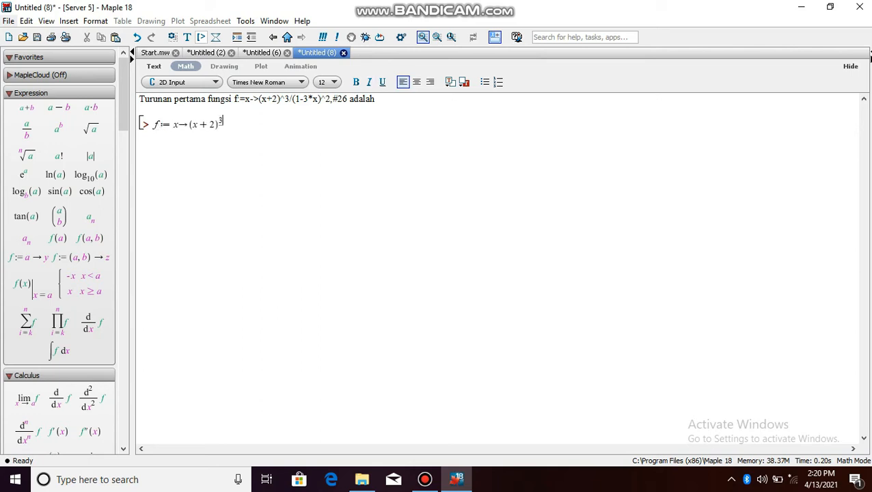
key("Right")
type("/(1-3*x)")
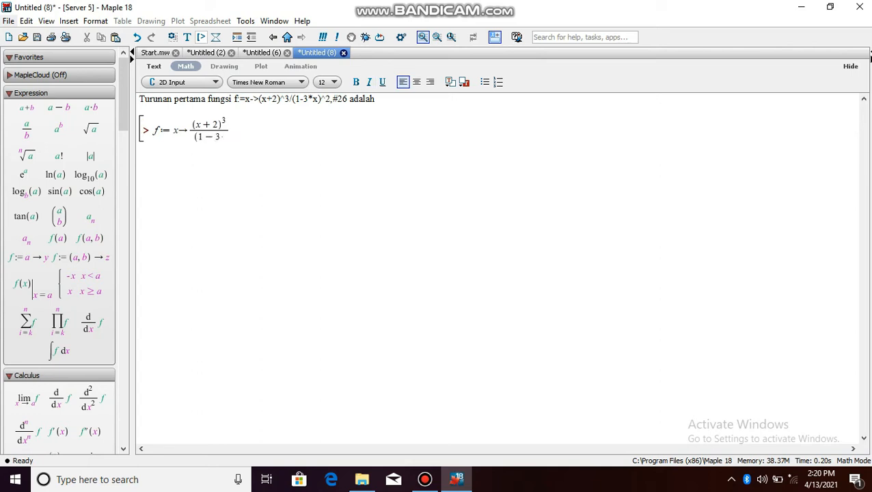
type("^2")
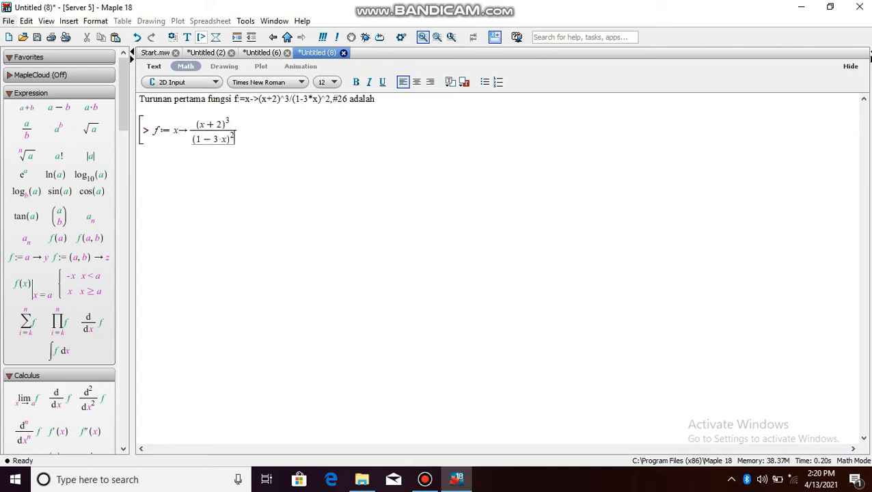
key("Right")
key("Right")
type(";")
key("Return")
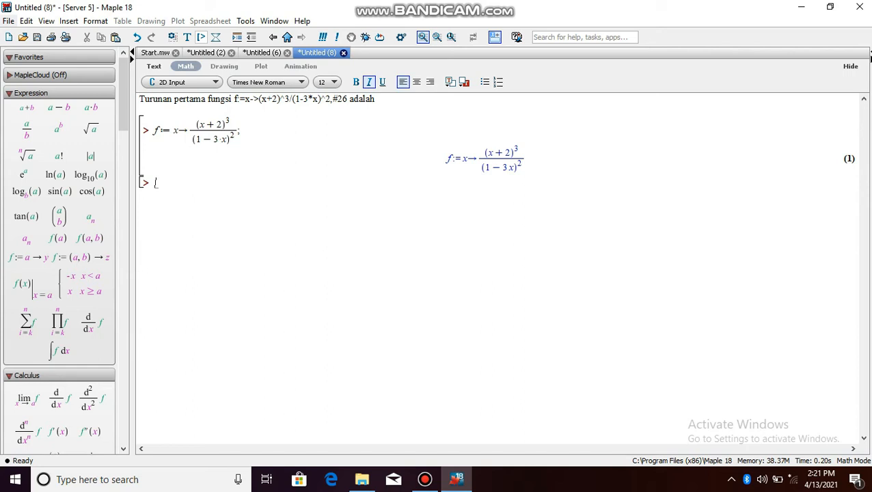
Compute the first derivative of f with diff(f(x), x).
type("diff(f(x), x)")
key("Return")
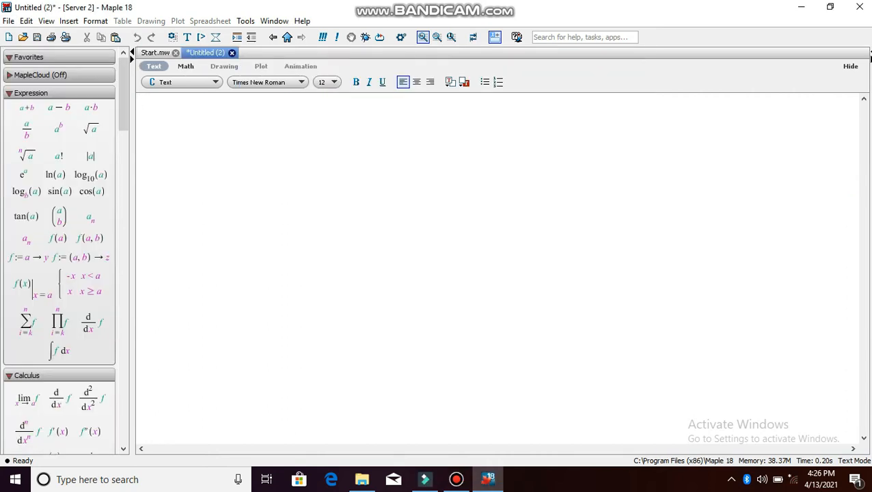
Write the problem text "tentukan limit dari fungsi 5*x/4x^3-2*x^2 jika nilai x nya -∞", inserting the infinity symbol from the common symbols.
type("tentukan limit dar")
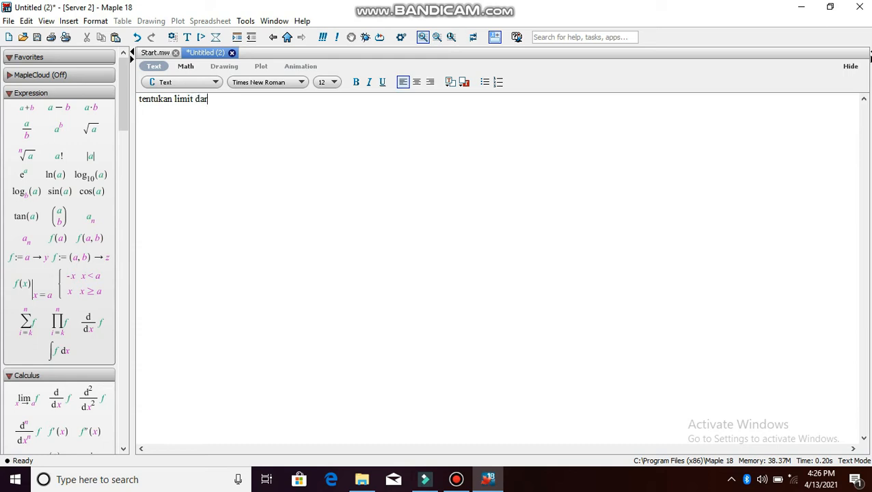
type("i fungsi 5*x/4x^3-2")
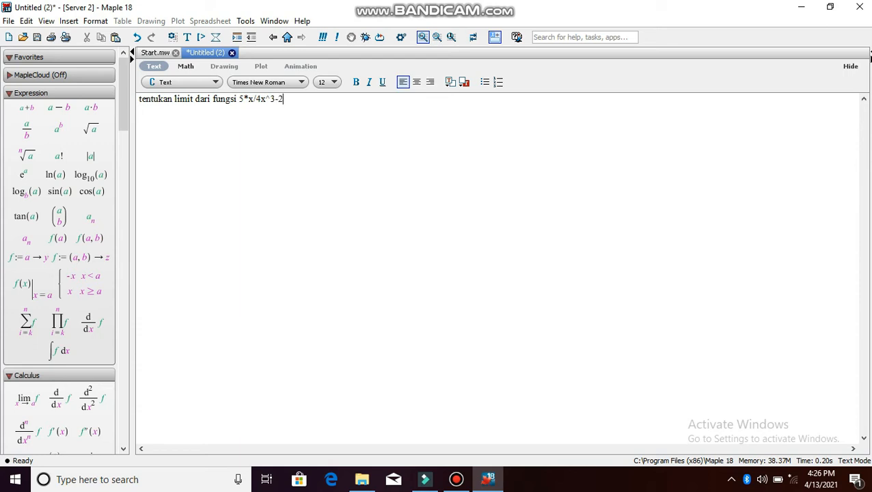
type("*x^2")
type("jika nilai x nya ")
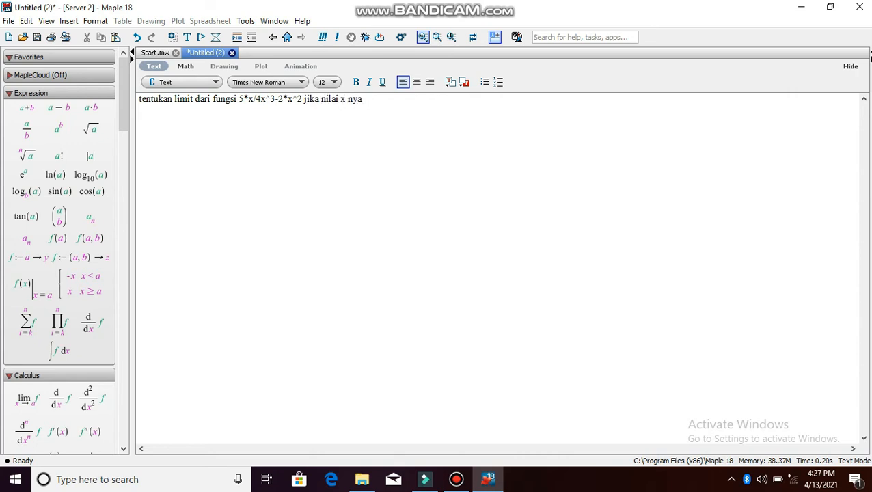
type("-")
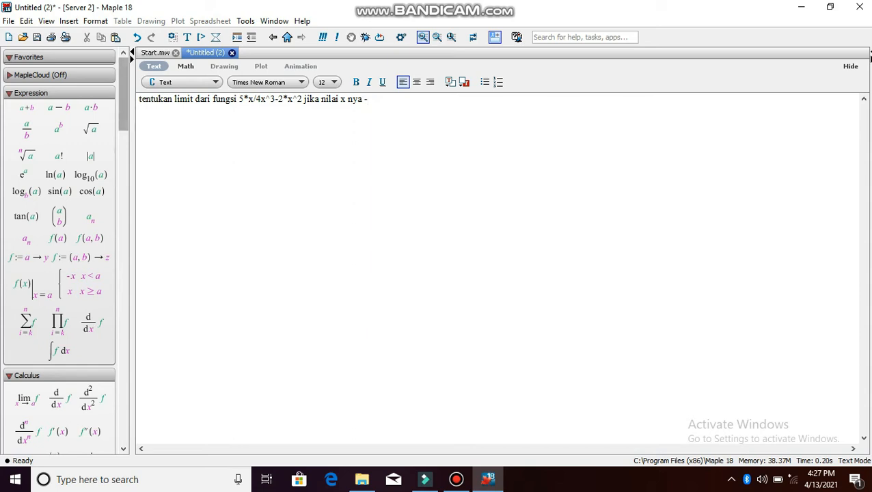
left_click_drag(123, 94, 123, 177)
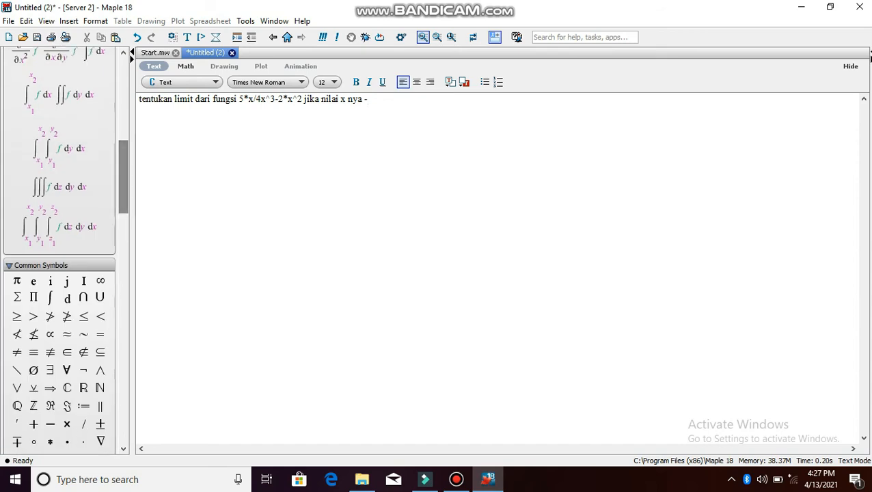
left_click(101, 281)
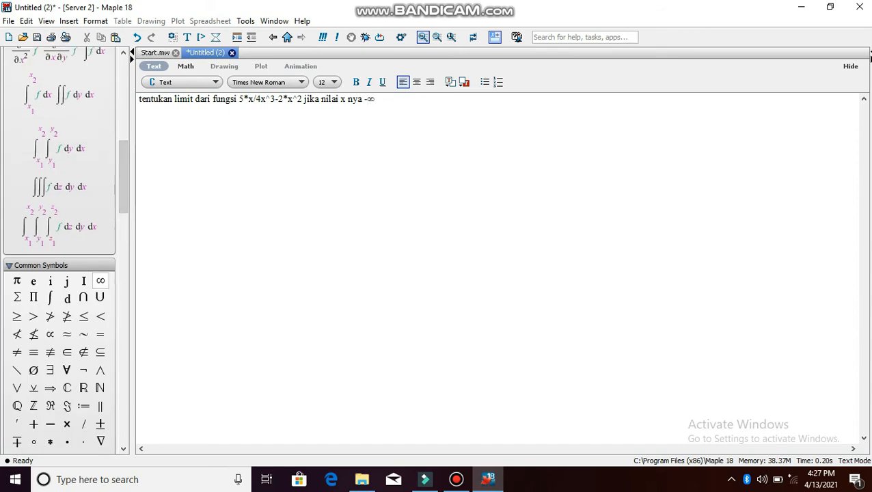
Complete the problem text's x values with ",0,4,∞" and add an execution group below it.
type(",0,4,")
left_click(101, 281)
key("ctrl+j")
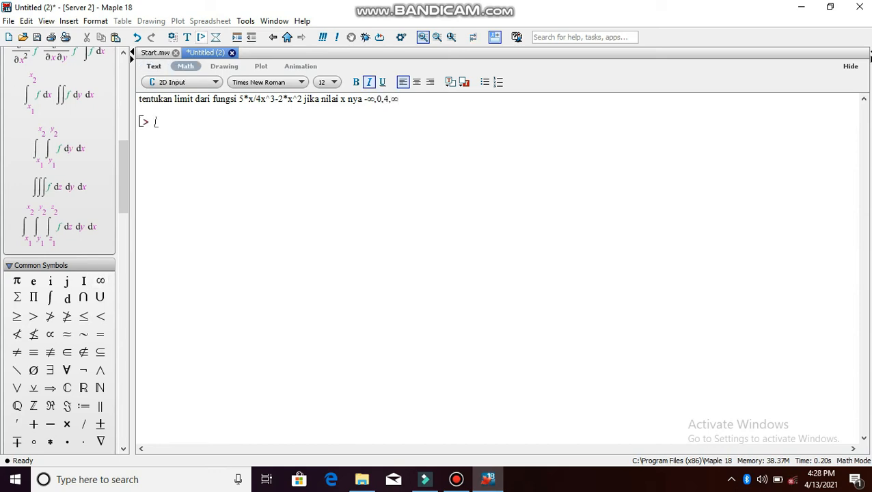
Define f := 5*x/(4x^3-2*x^2); in the execution group and continue on a new line within it.
type("f:")
type("=")
type("5")
type("*x/")
type("4x")
type("^3")
key("Right")
type("-2")
type("*x")
type("^")
type("2")
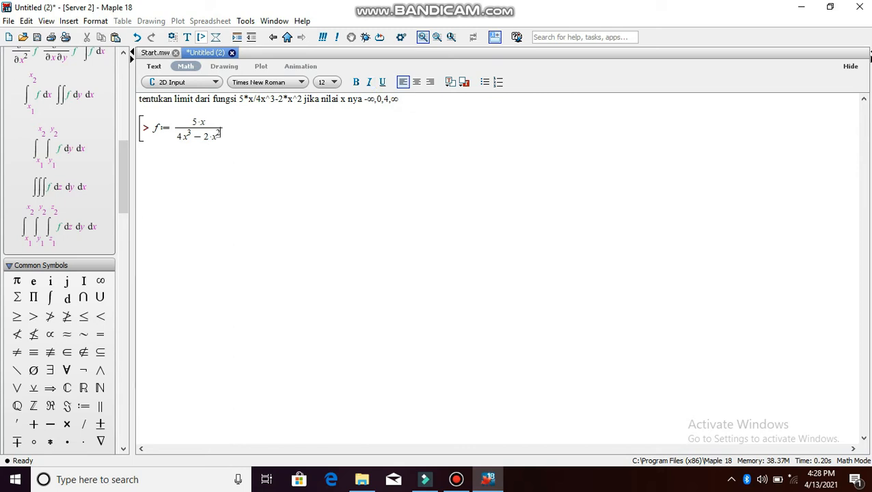
key("Right")
type(";")
key("shift+Return")
Enter the limits of f below its definition as limit(f, x=-infinity), limit(f, x=0).
type("limit")
type("(f, x =")
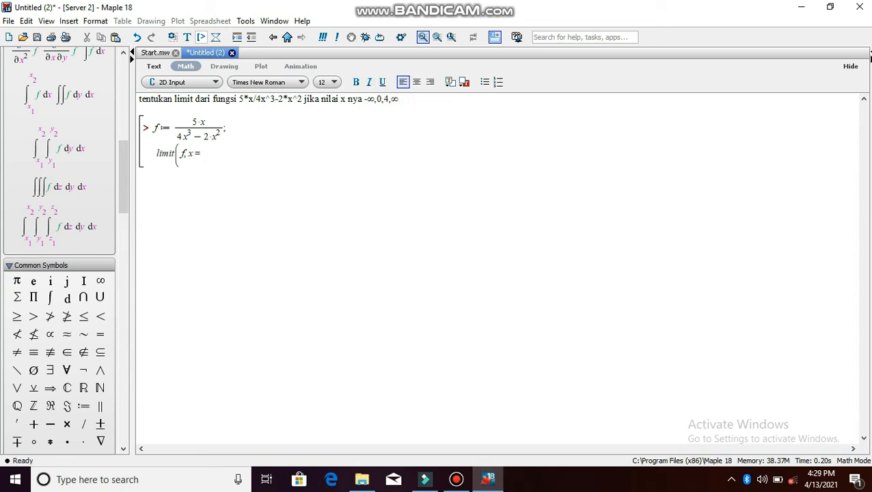
type("-infini")
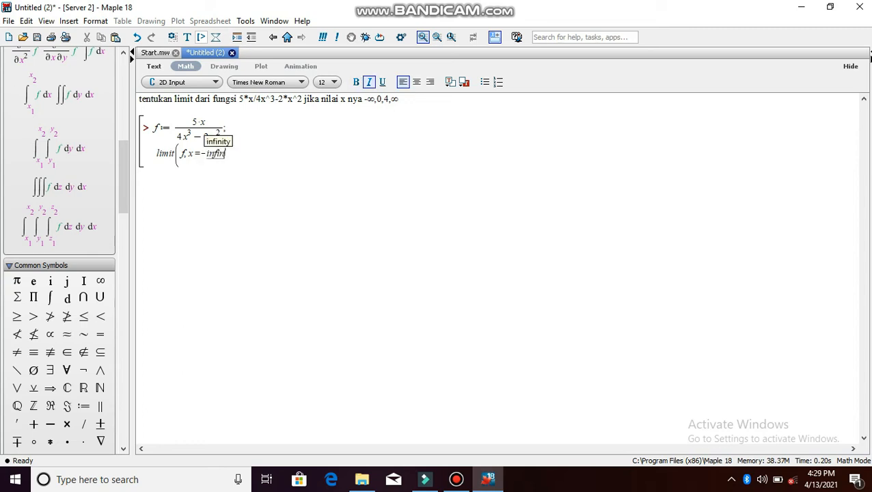
type("ty")
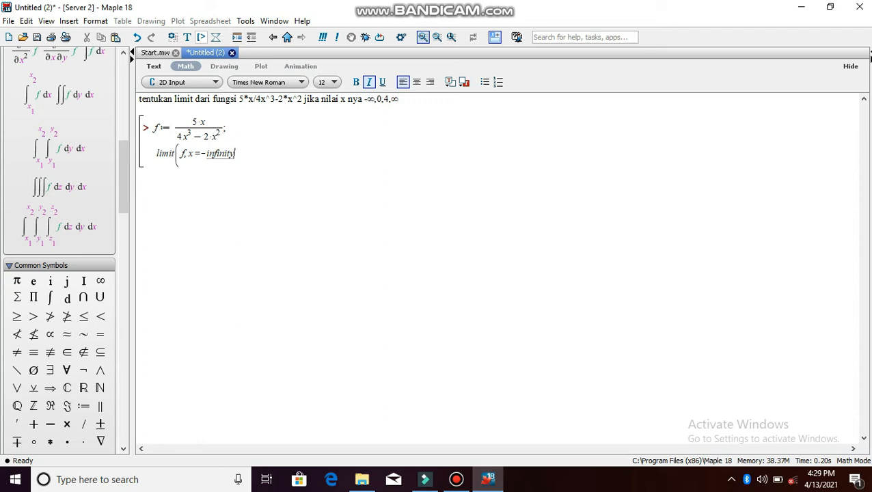
type(")")
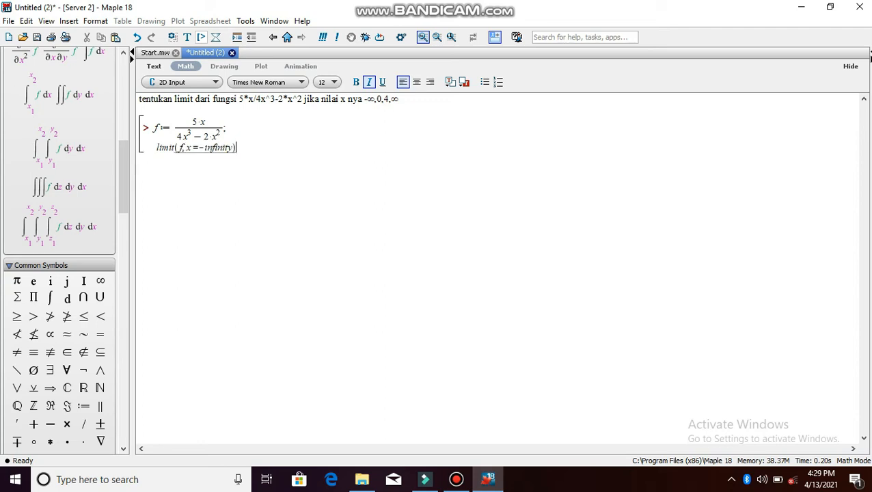
type(", limit(f, x=0")
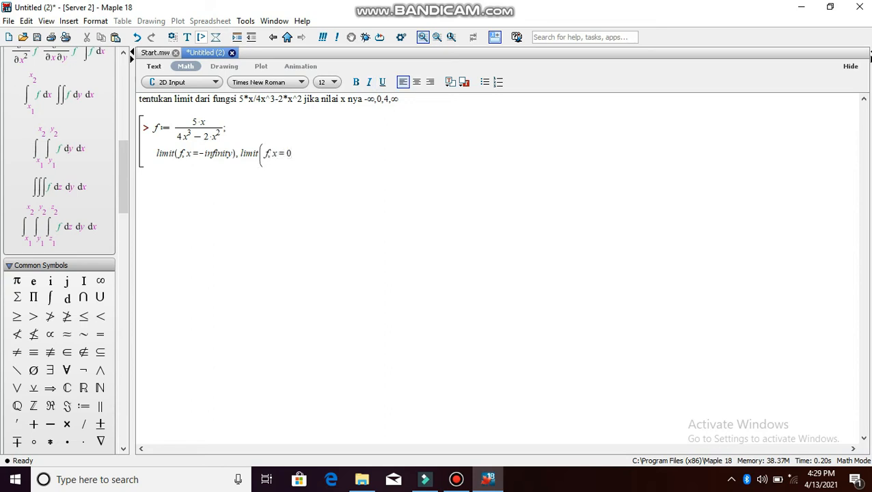
type("),;")
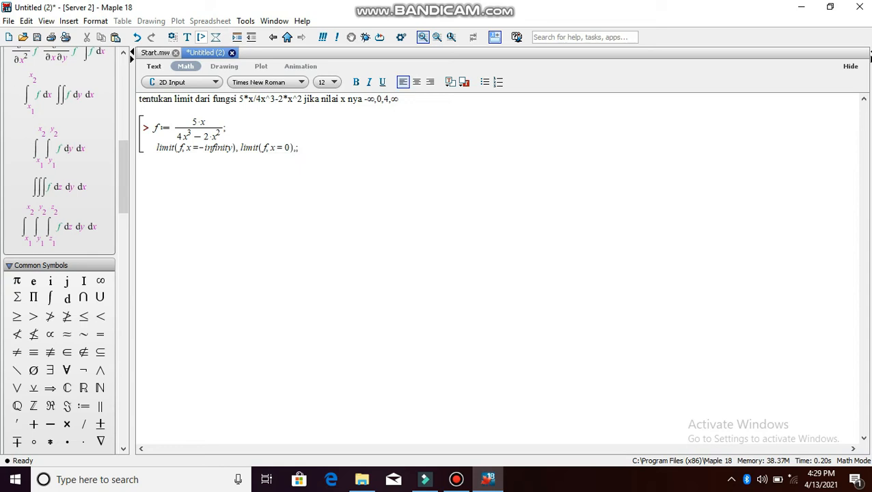
Extend the expression with limit(f, x=4), limit(f, x=infinity) and evaluate the execution group.
key("BackSpace")
type(" limit(f")
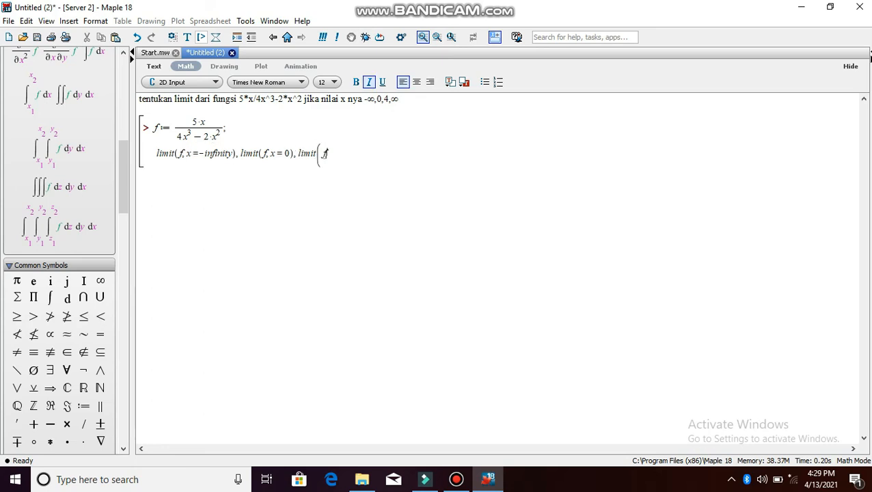
type(",x=4")
type("), li")
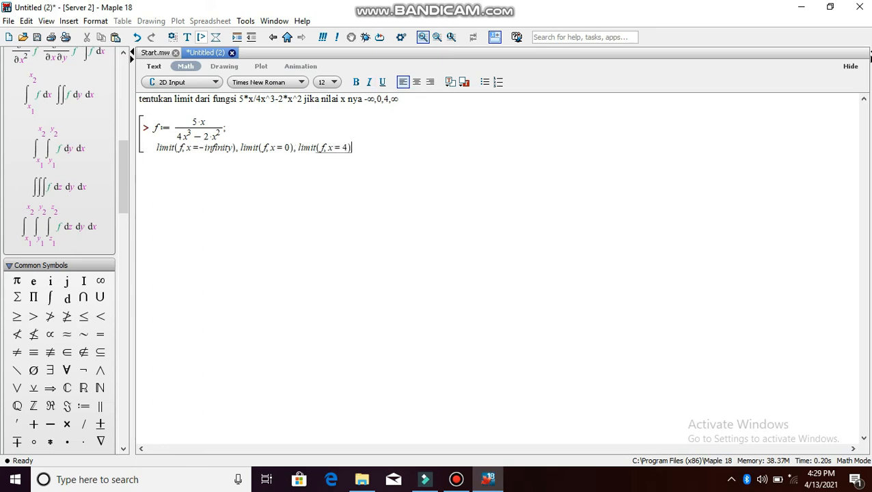
type("mit(f")
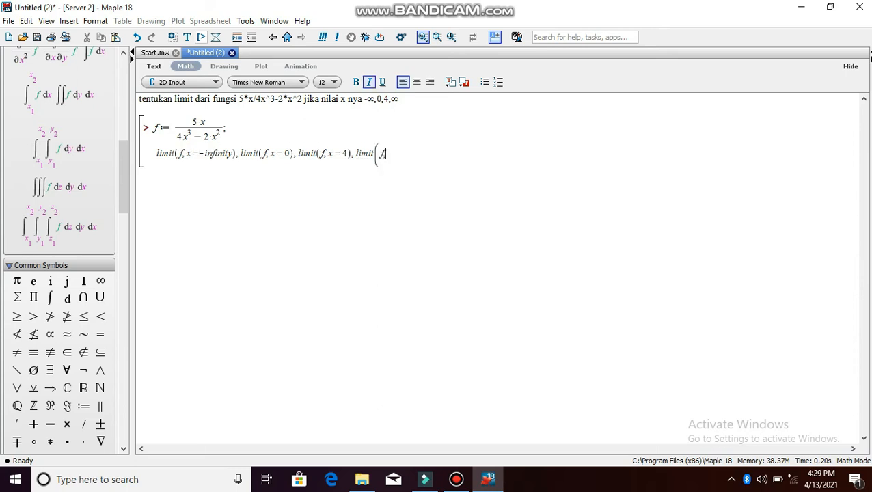
type(",x=infinity)")
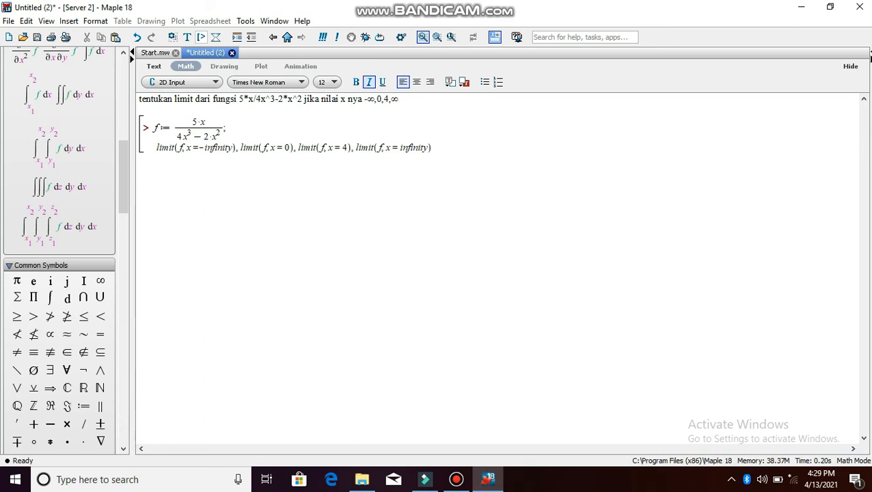
key("Return")
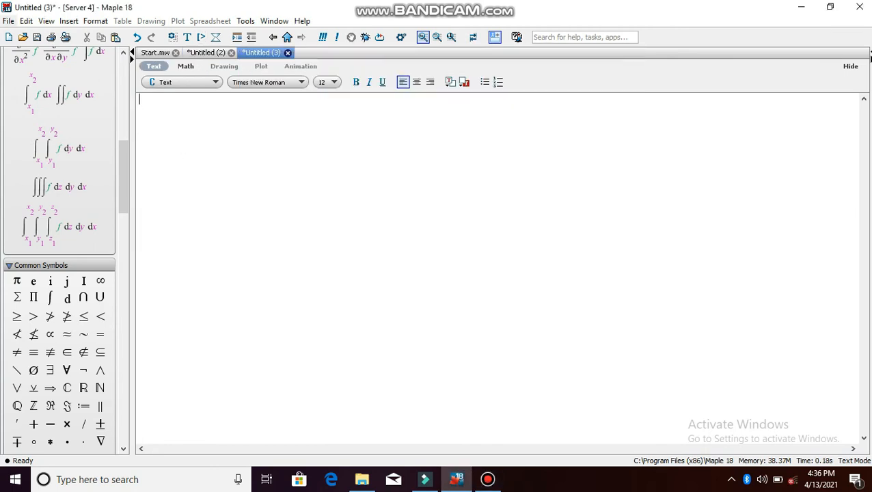
Write the problem text "Aplikasikan pada maple plot([t,t^2,t=-nomor absen..nomor absen])" in the new document and start a math line below it.
type("a")
key("BackSpace")
type("Aplikasikan pada maple")
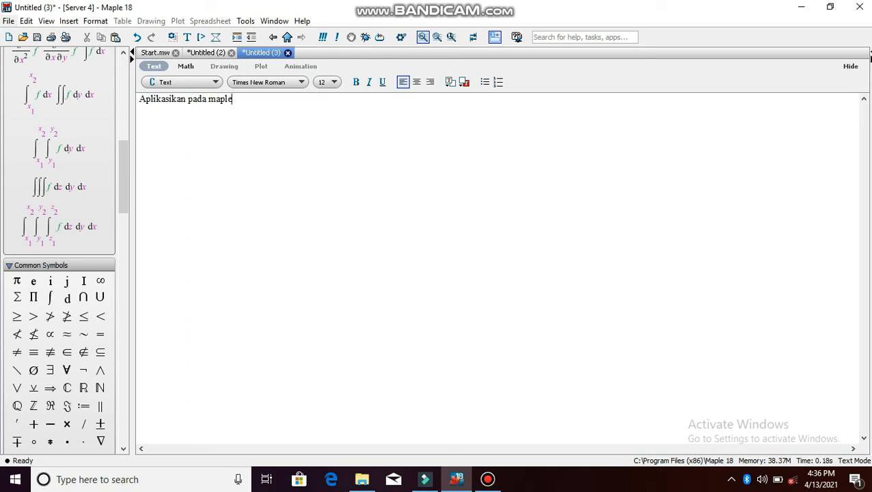
type(" plot([t,t^2,t=-n")
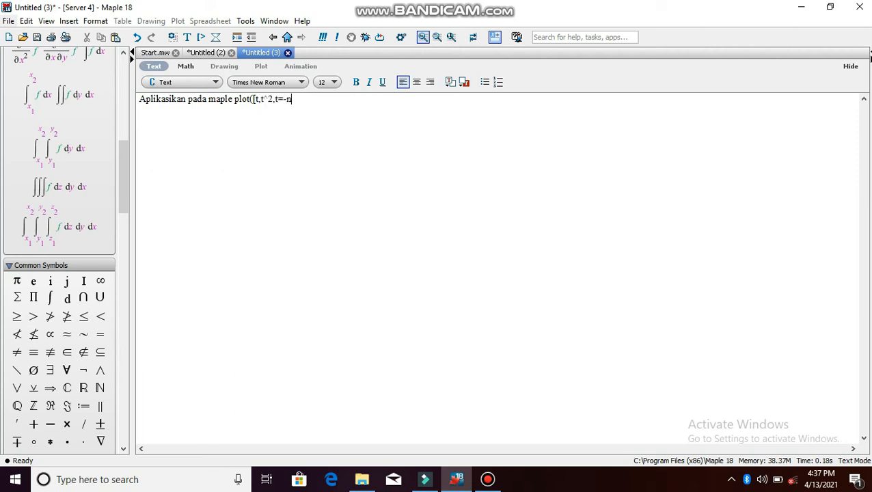
type("omor abse")
type("n")
type("..")
type("no")
type(" ab")
key("BackSpace")
key("BackSpace")
key("BackSpace")
type("mor")
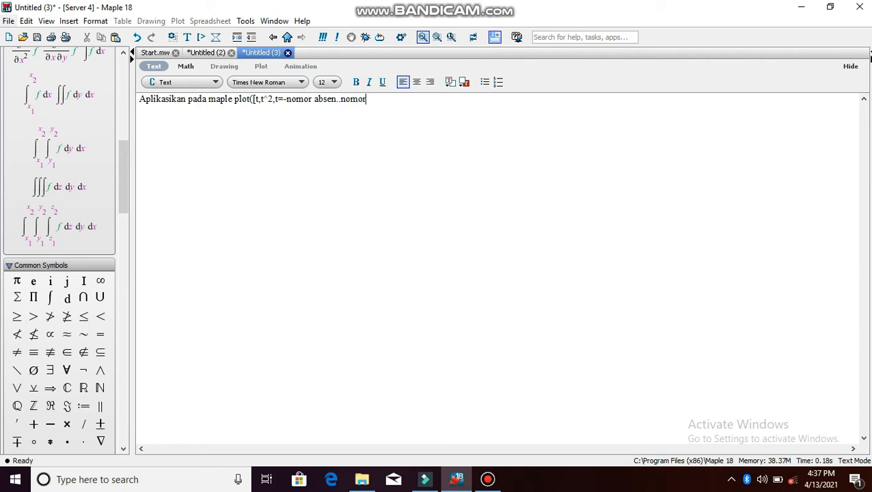
type(" absen])")
key("Return")
key("F5")
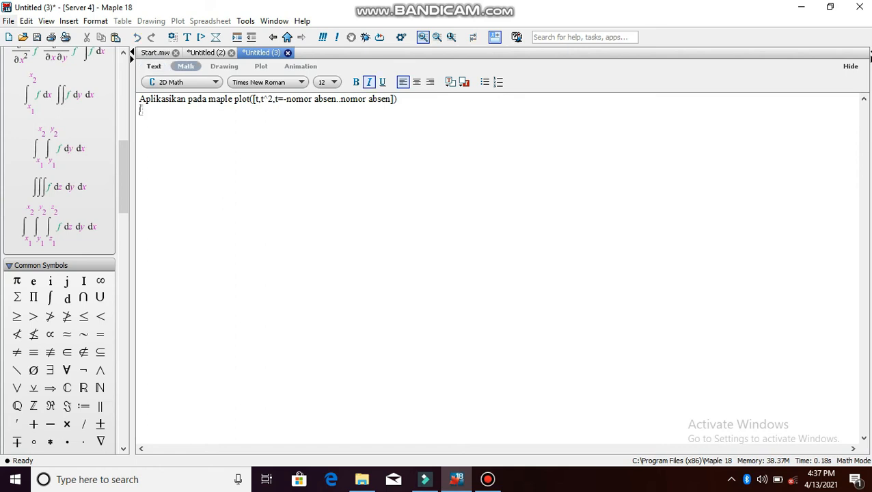
Add an execution group and draw the parametric curve with plot([t, t^2, t=-10..10]).
key("ctrl+j")
type("plo")
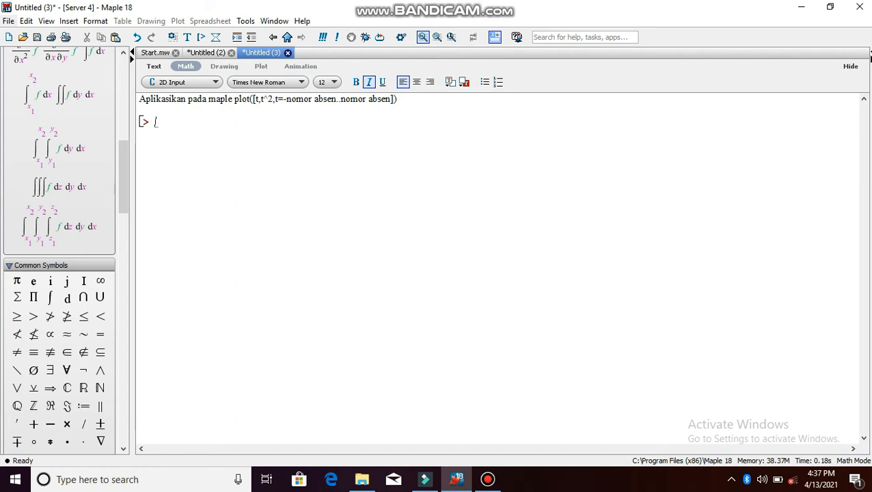
type("t([t, t")
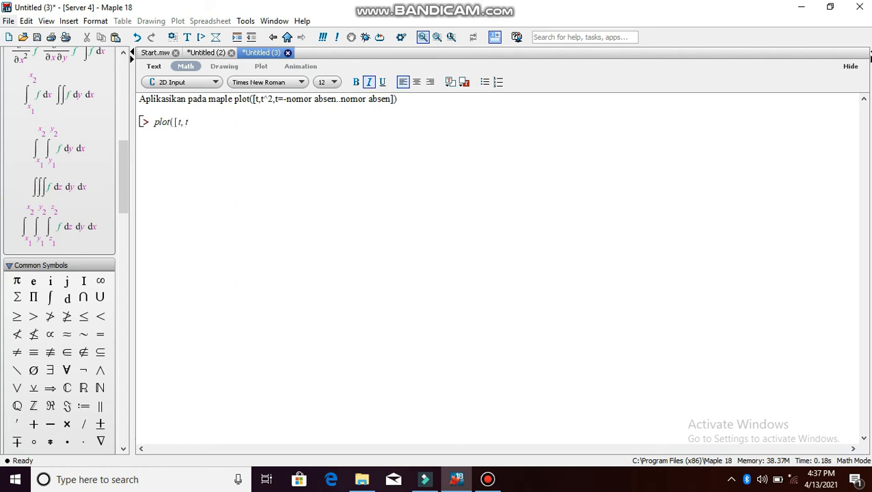
type("^2")
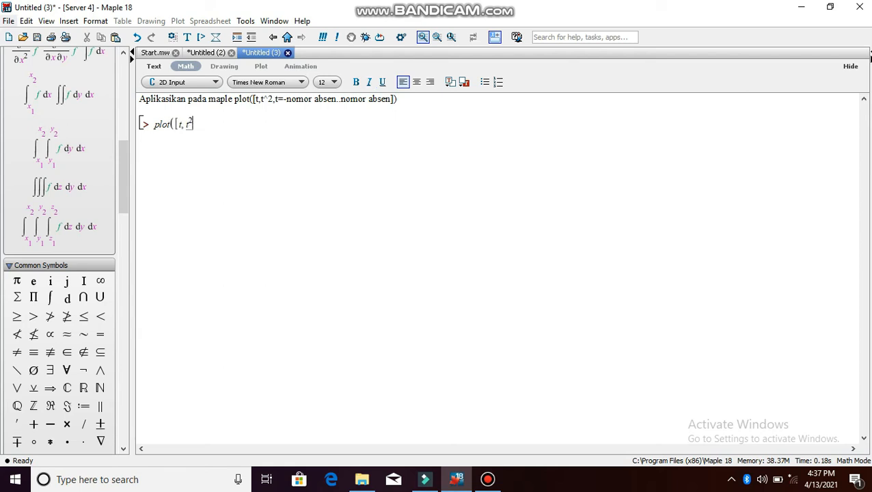
key("Right")
type(", t=-10..10])")
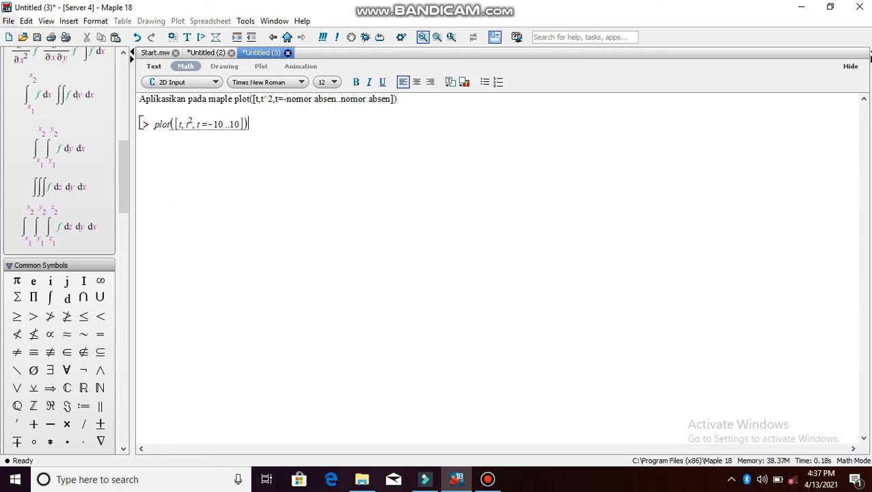
key("Return")
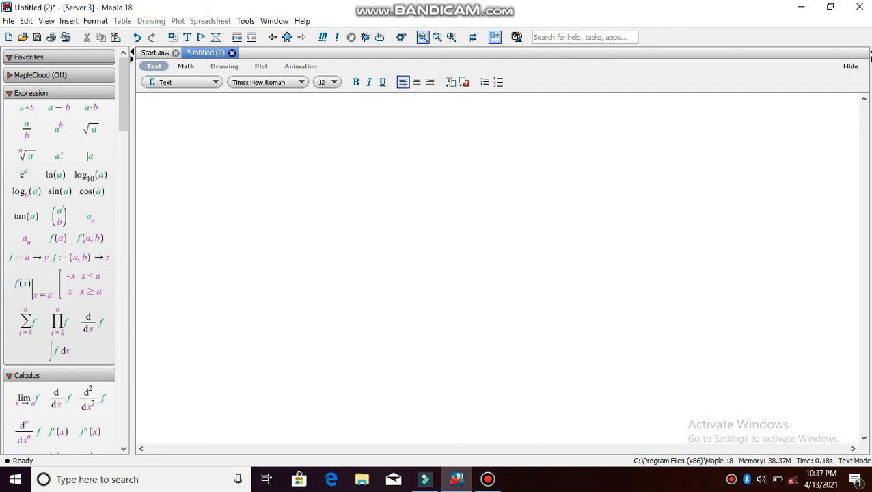
Write the problem text "ketik perintah pada maple yaitu plot3d([1,theta,phi],theta=1..2*Pi,phi=10..Pi,coords=spherical)" in the empty document.
type("ketik perintah pada ")
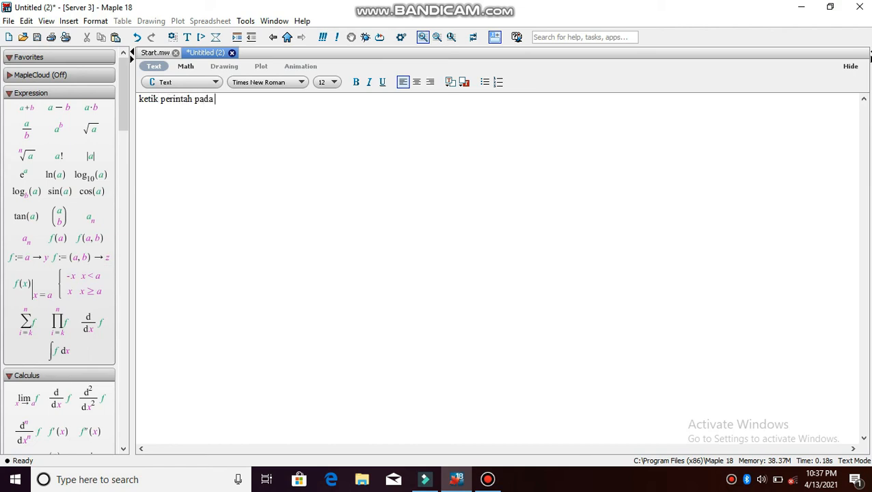
type("maple yaitu plot")
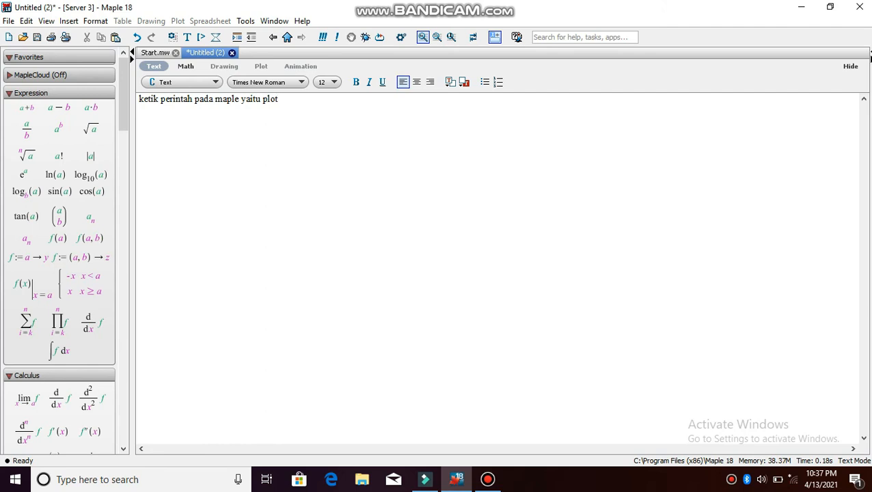
type("3d([1,thet")
type("a,phi")
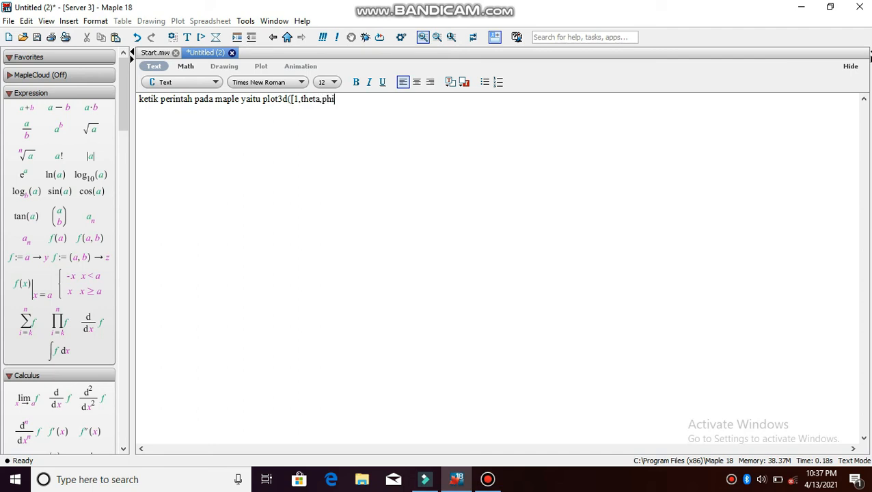
type("],theta=1..2%Pi,phi=1")
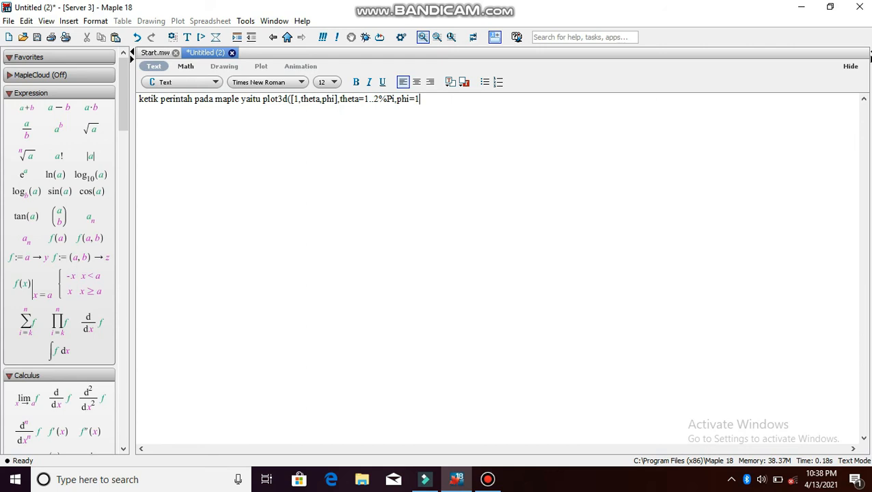
type("0..Po")
key("BackSpace")
type("i,coords=spherical)")
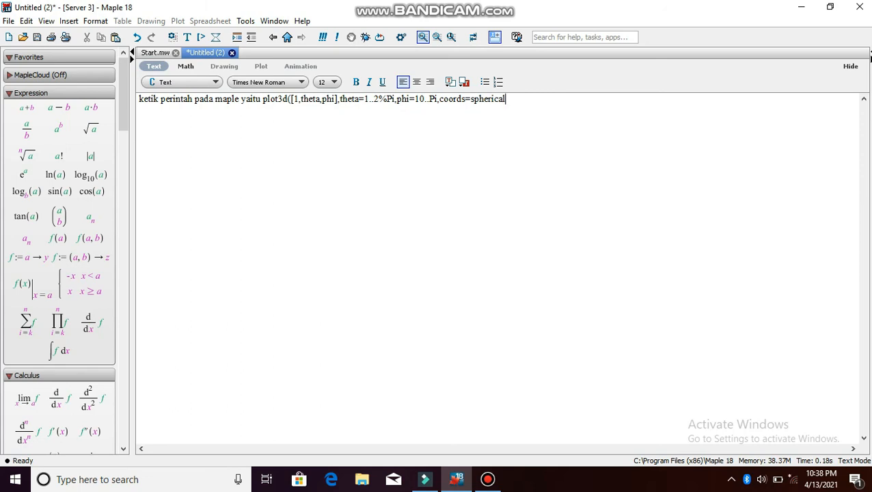
Add an execution group below the text and begin the surface plot command with plot3d([1, theta, phi], theta.
key("ctrl+j")
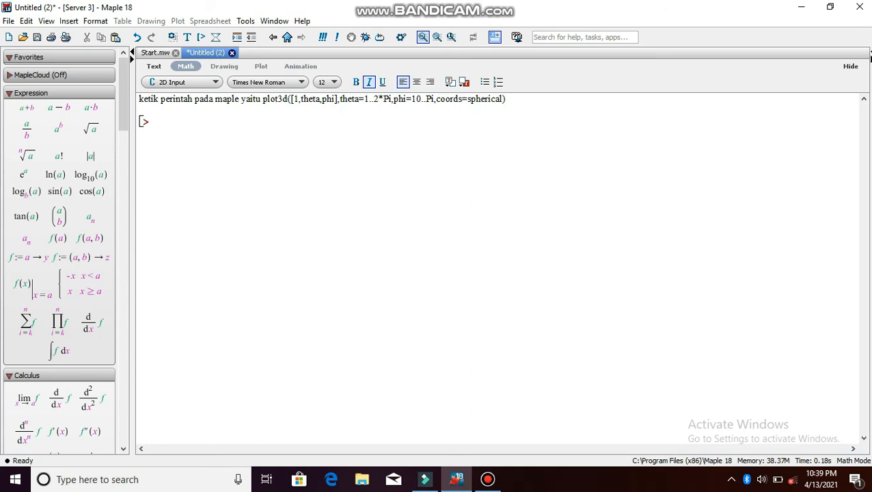
type("plot3d([")
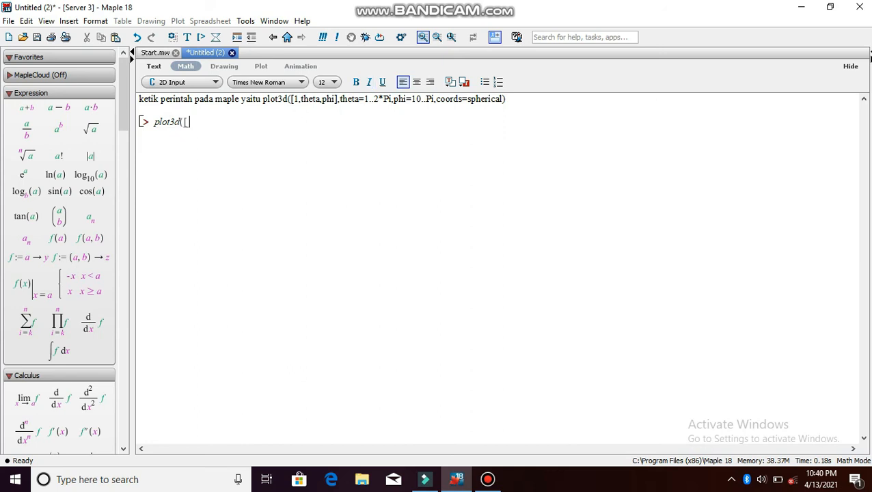
type("1,thet")
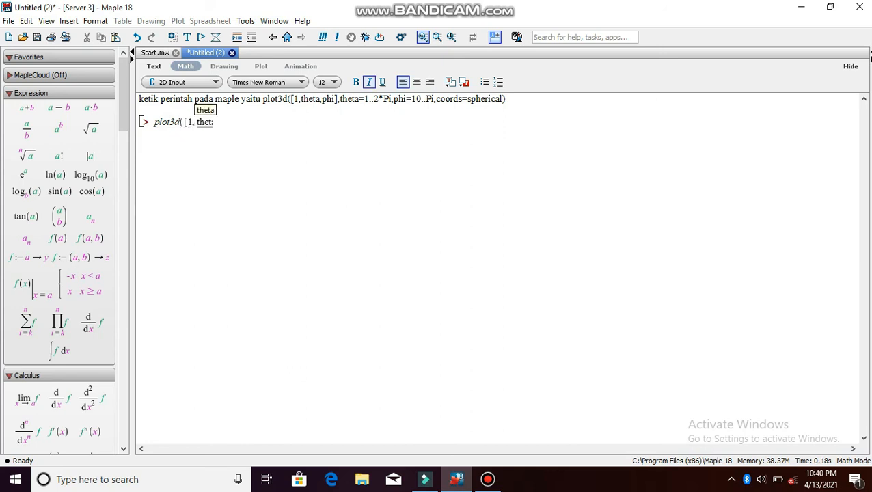
type("a,")
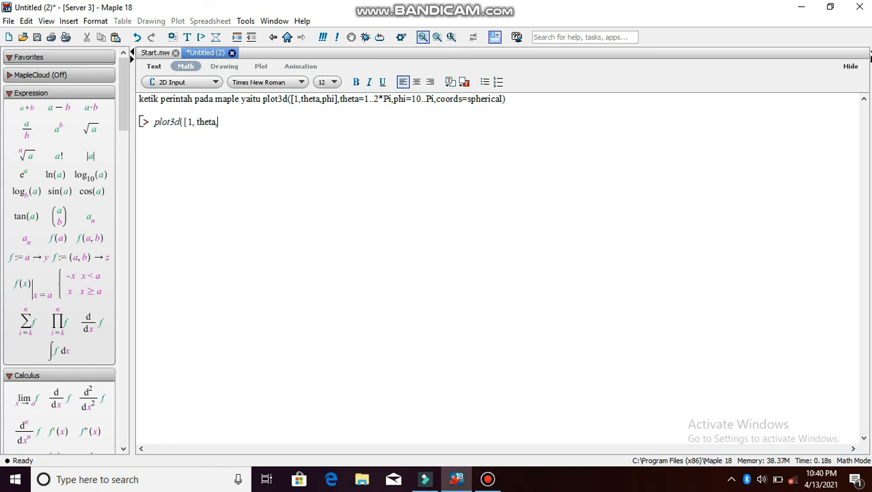
type("phi],theta")
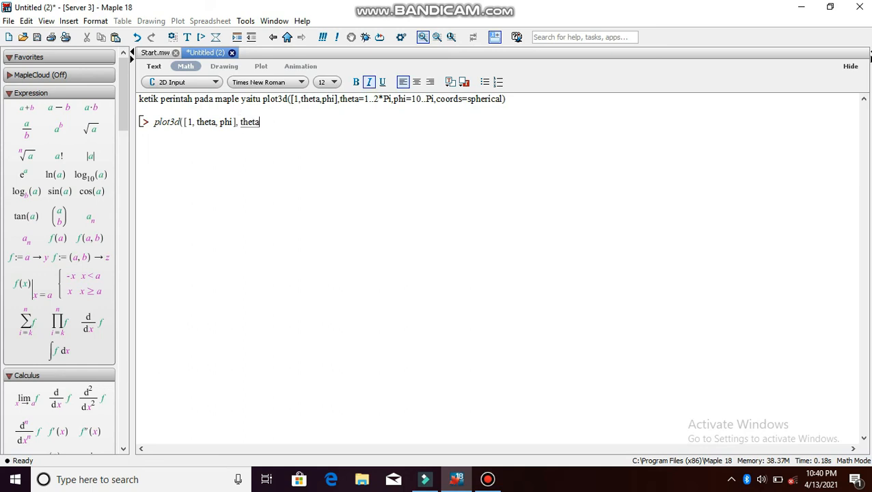
Complete the plot3d command with theta = 1..2*Pi, phi = 10..Pi and coords = spherical, and draw the surface.
type("=")
type("1 ")
type("..2")
type("*")
type("Pi")
type(", phi")
type("=10")
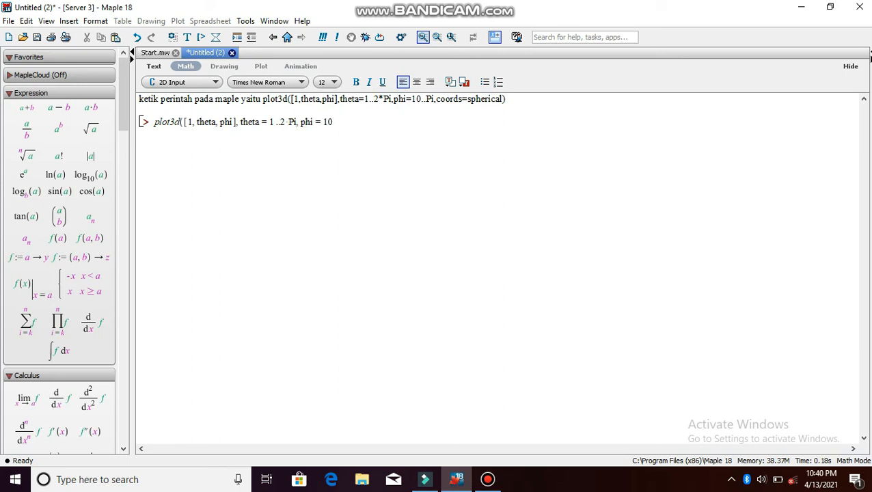
type("..Pi, coords=spherical)")
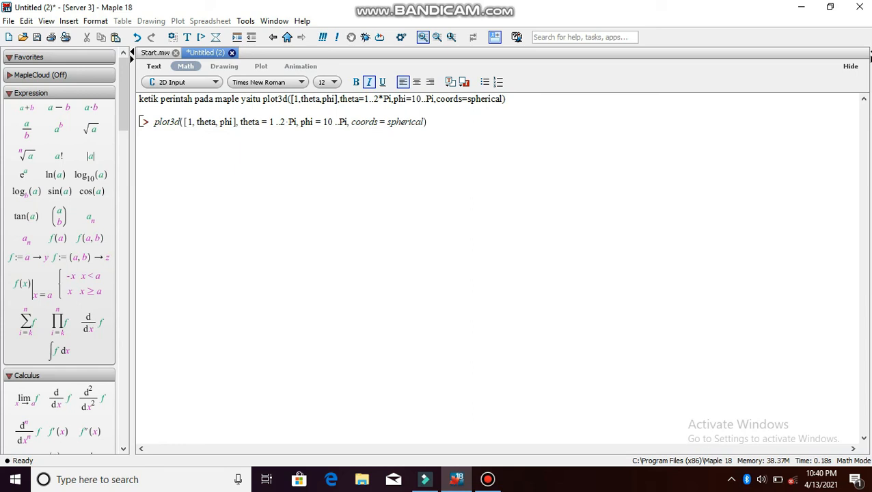
key("Return")
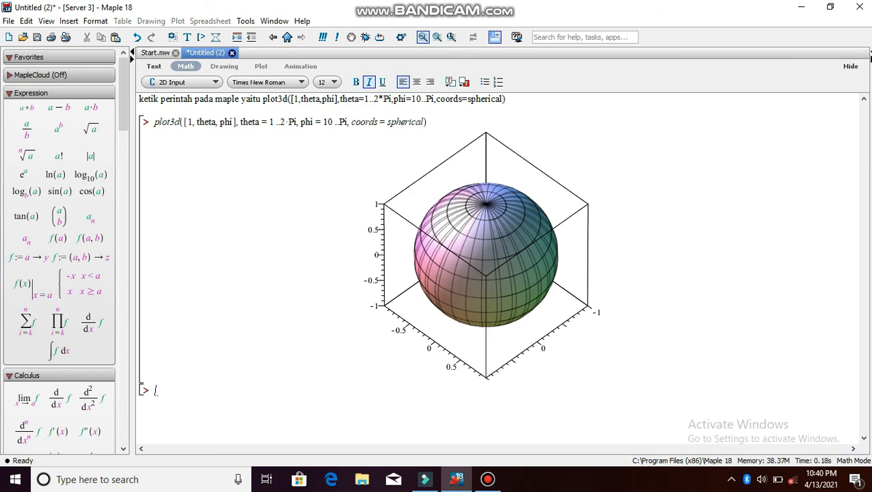
Rotate the 3D sphere plot from its tilted top view to a nearly side-on view and set its axes to None.
left_click(485, 254)
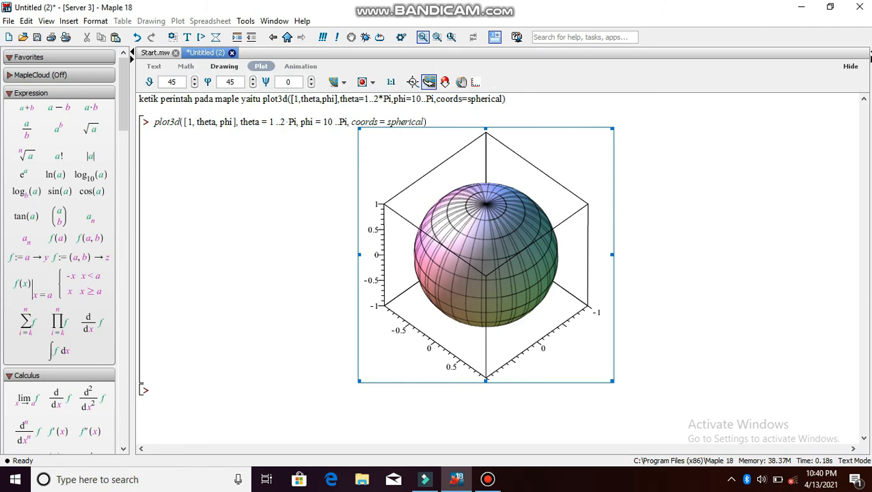
left_click_drag(485, 254, 454, 179)
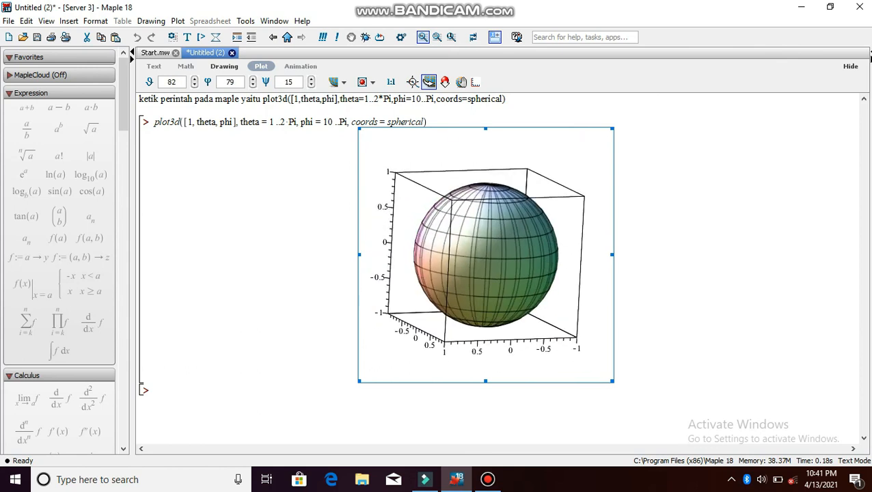
right_click(502, 203)
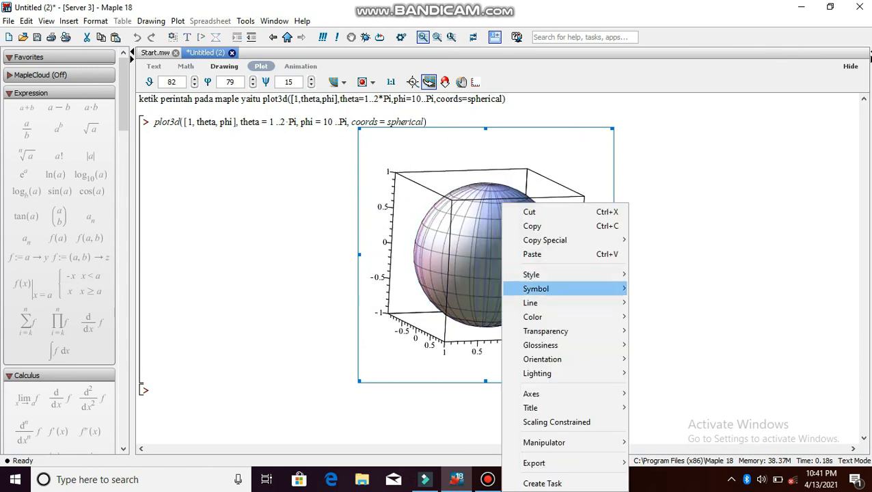
mouse_move(547, 394)
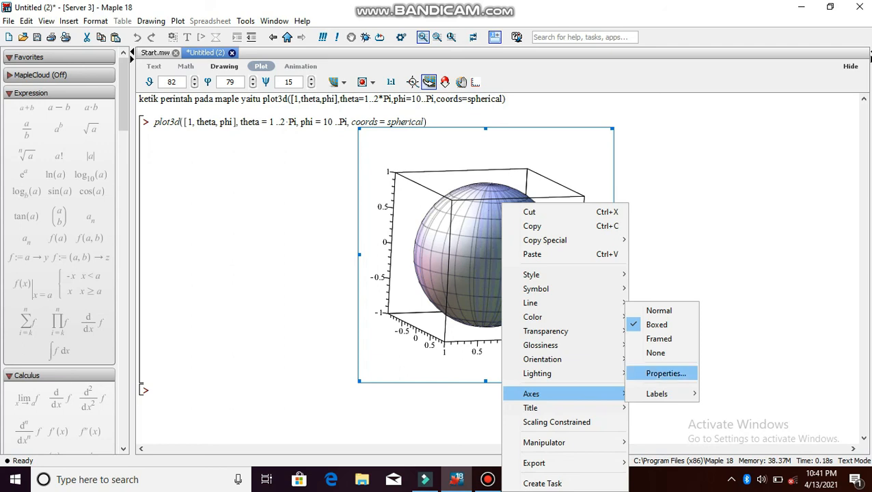
left_click(656, 352)
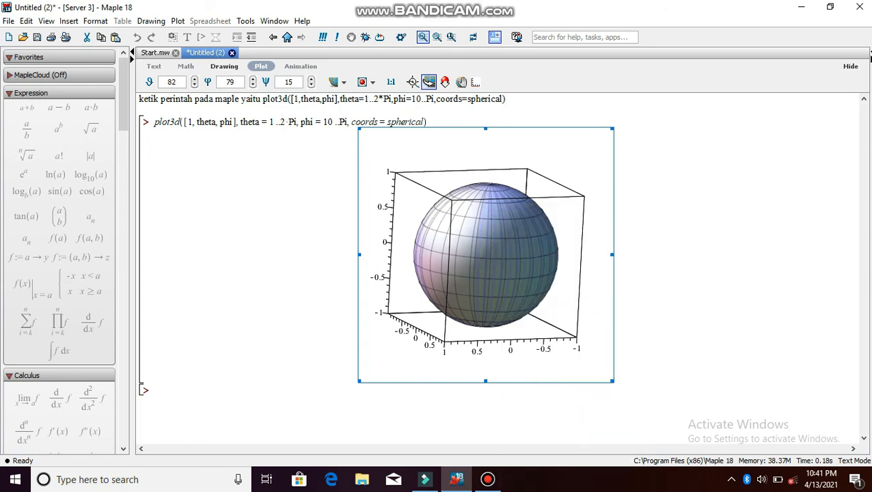
left_click_drag(487, 186, 441, 159)
left_click(358, 252)
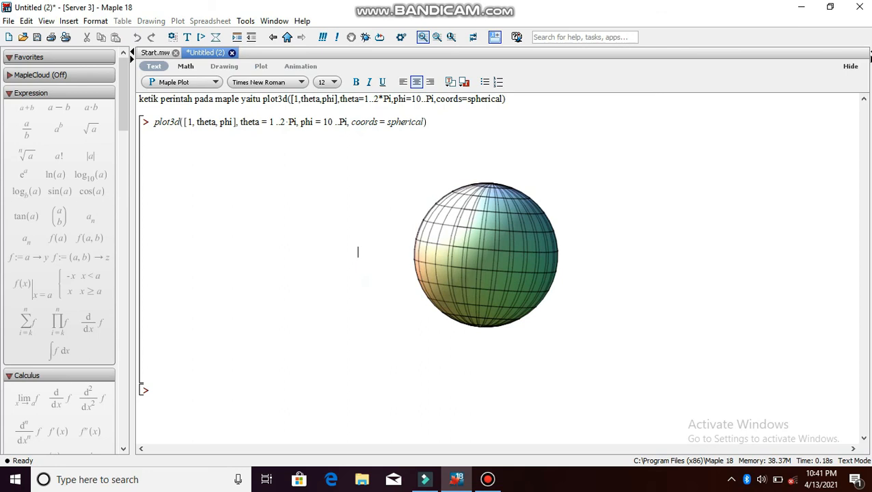